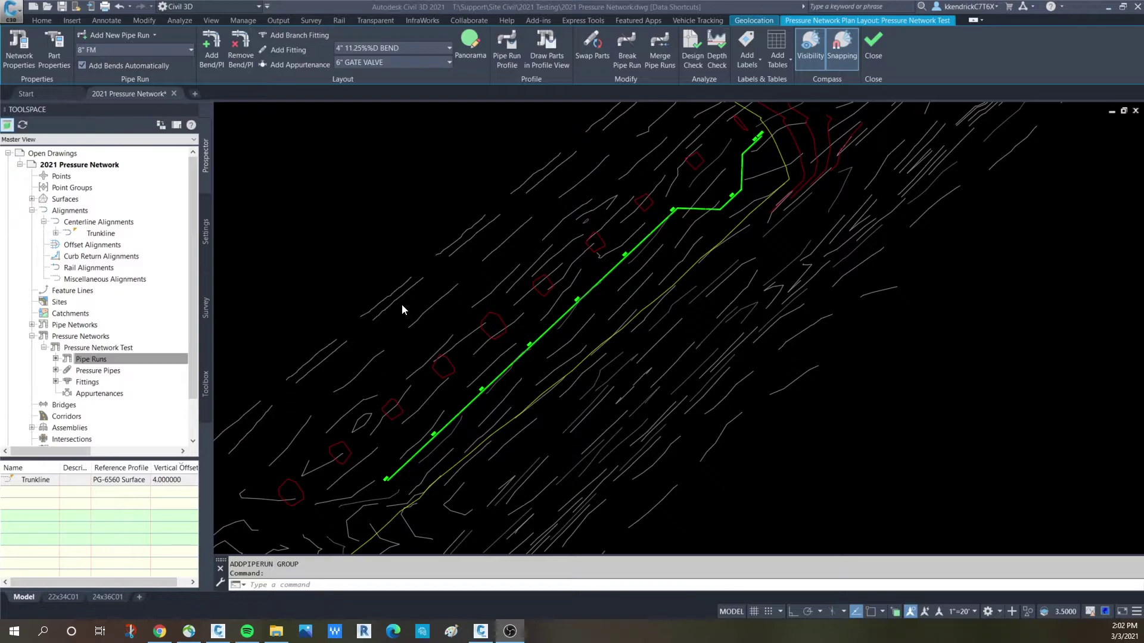
Step: Cancel the running ADDPIPERUN command and zoom in toward station 5+00
{"action": "left_click", "coordinate": [154, 36]}
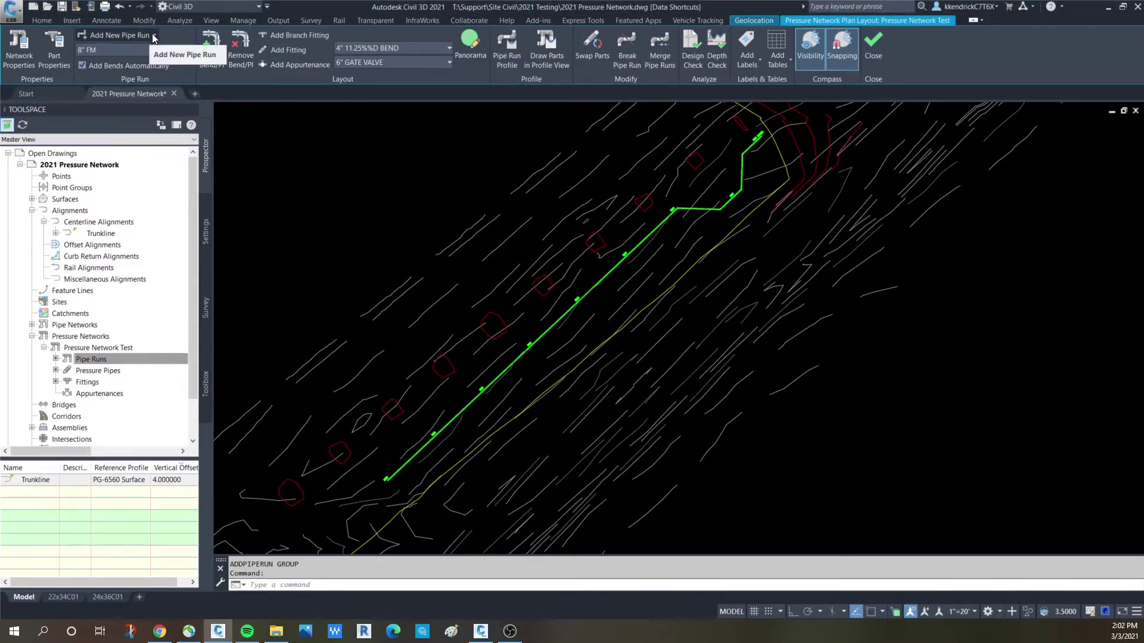
{"action": "key", "text": "Escape"}
{"action": "key", "text": "Escape"}
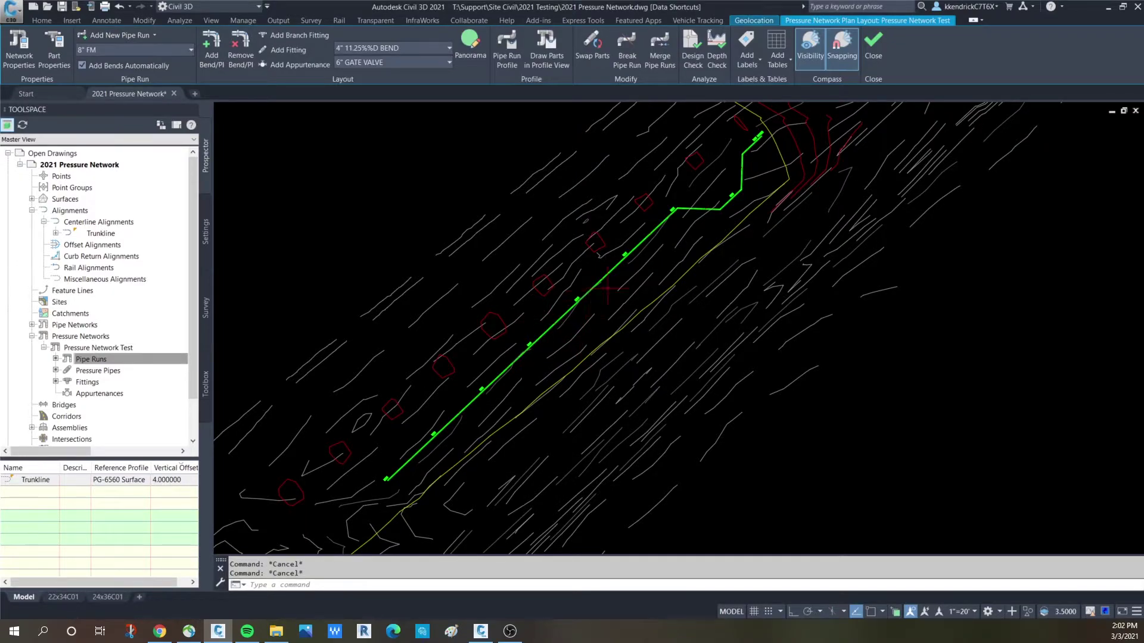
{"action": "scroll", "coordinate": [614, 238], "scroll_direction": "up", "scroll_amount": 8}
{"action": "scroll", "coordinate": [589, 215], "scroll_direction": "up", "scroll_amount": 6}
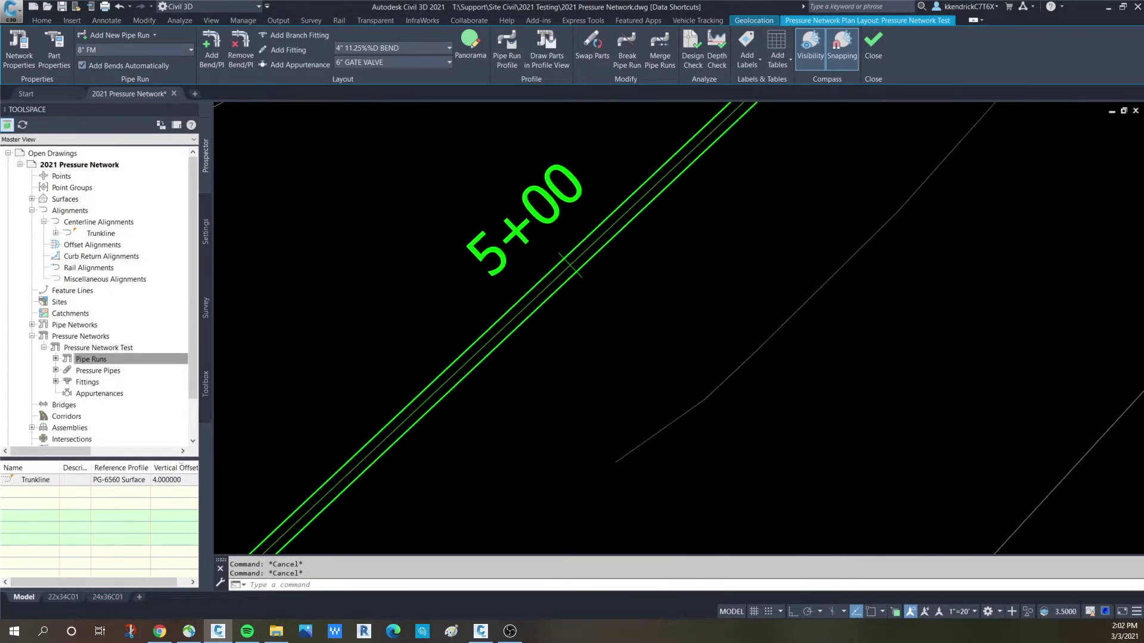
Step: Start a brand-new pipe run from the Trunkline with Create New Pipe Run
{"action": "left_click", "coordinate": [625, 200]}
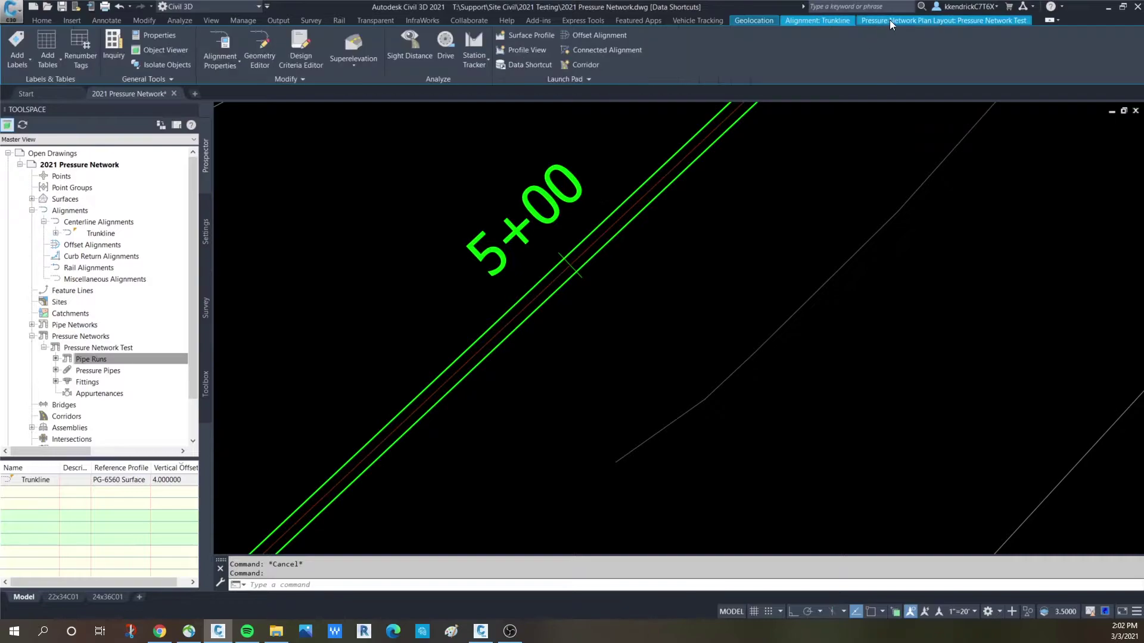
{"action": "left_click", "coordinate": [915, 20]}
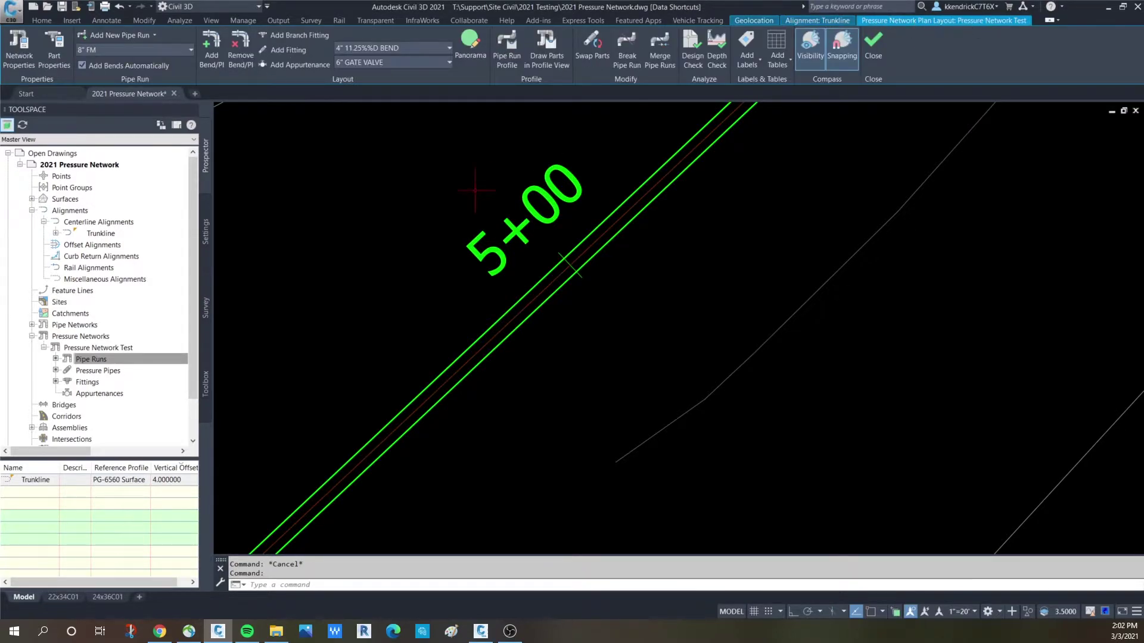
{"action": "left_click", "coordinate": [155, 35]}
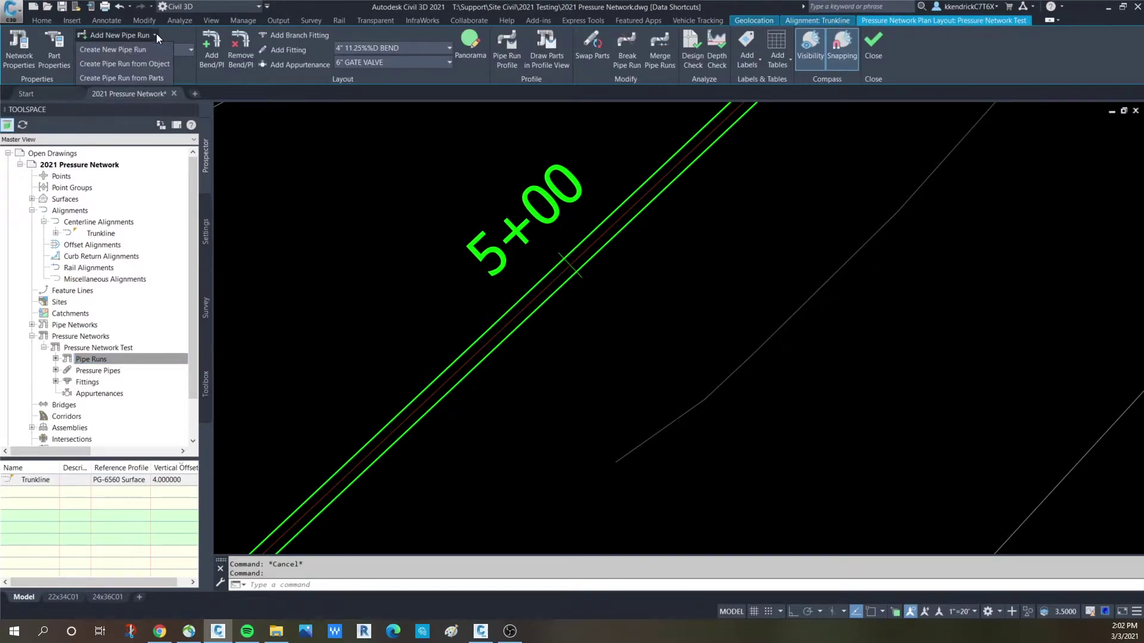
{"action": "left_click", "coordinate": [122, 53]}
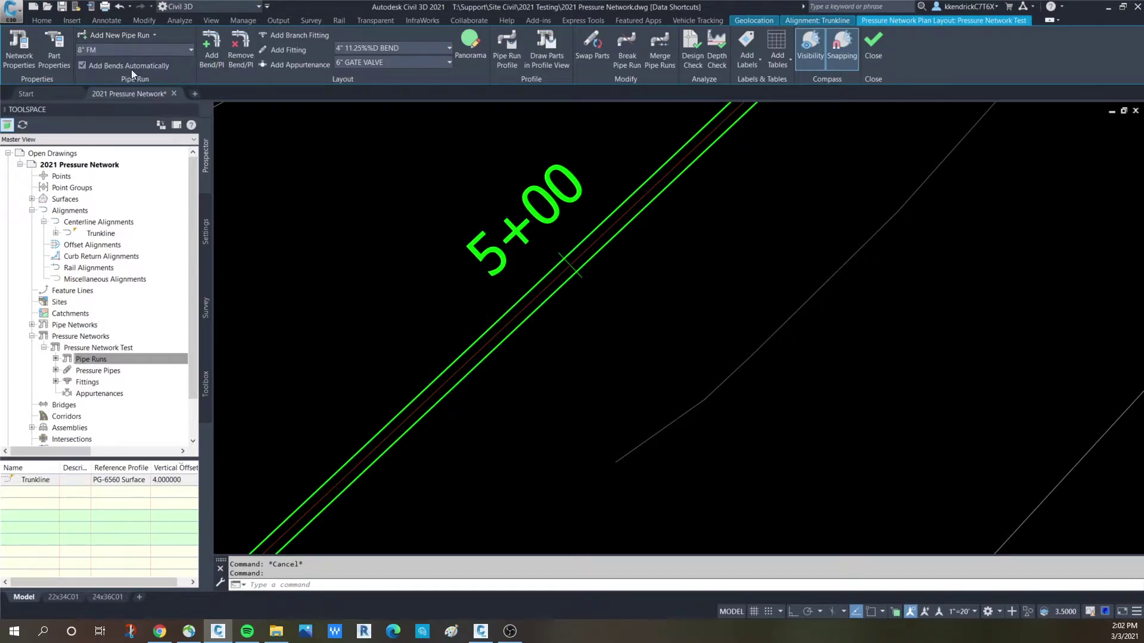
Step: Name the new run 8" Tie In, keeping 8" FM pipe, PG-6560 surface and 4.000' cover
{"action": "left_click_drag", "start_coordinate": [573, 173], "coordinate": [879, 206]}
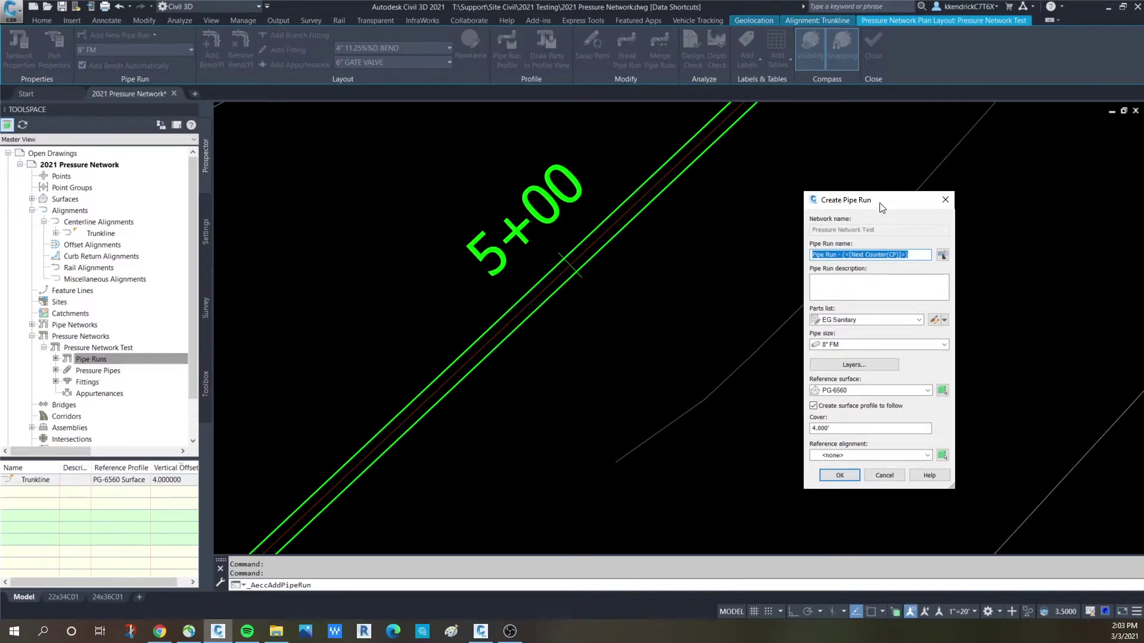
{"action": "type", "text": "8\" Tie In"}
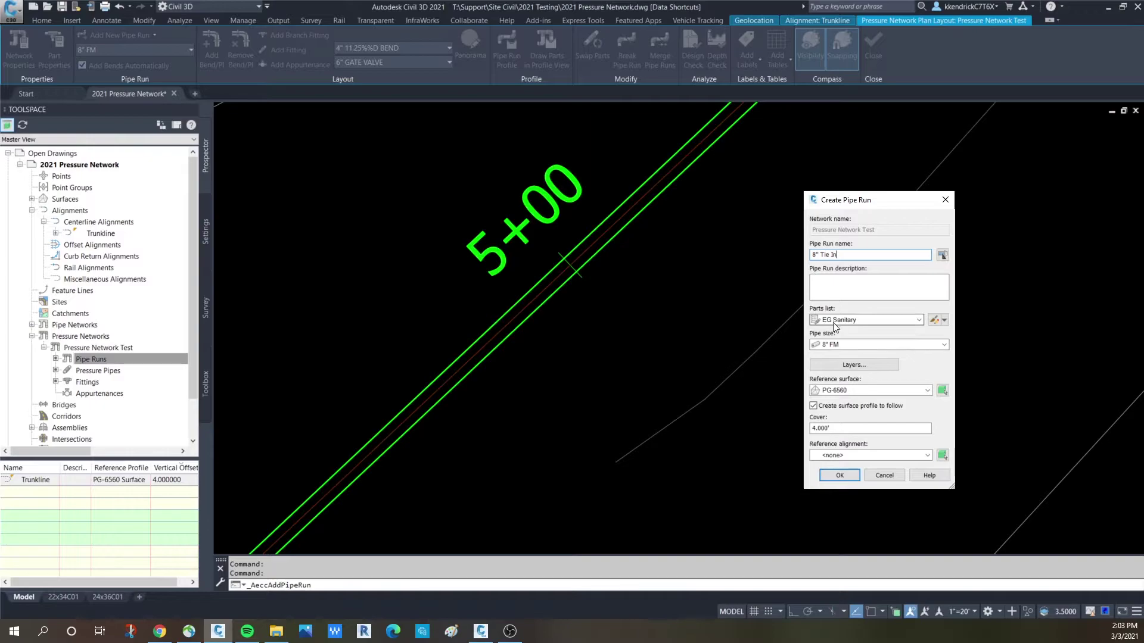
{"action": "left_click", "coordinate": [842, 429]}
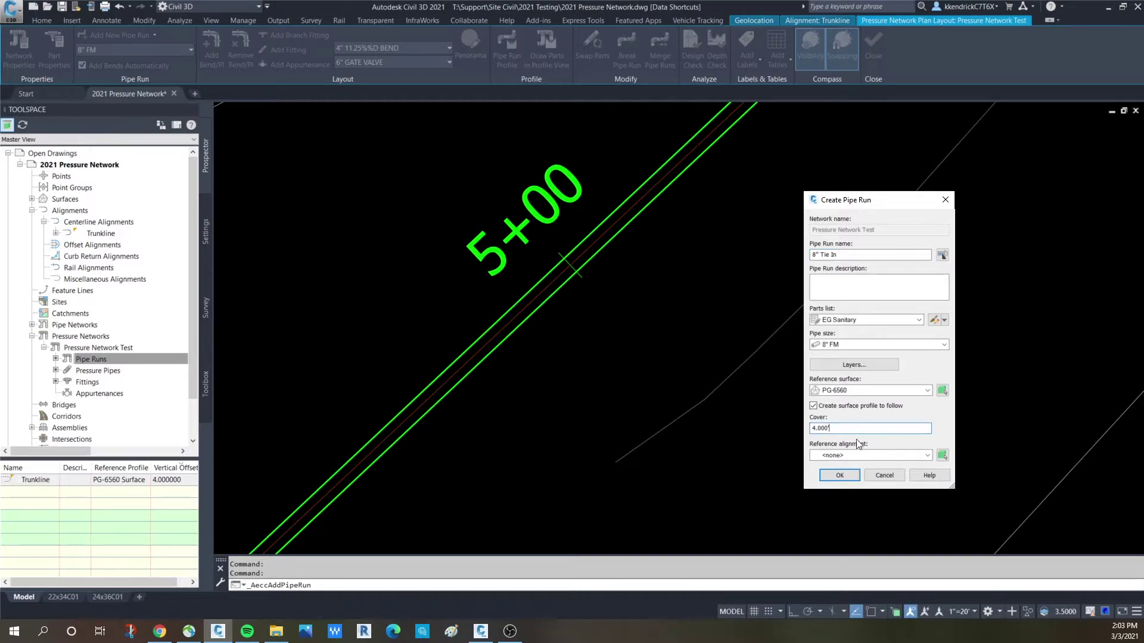
Step: Place the first three vertices of the 8" Tie In between stations 4+00 and 5+00
{"action": "left_click", "coordinate": [839, 475]}
{"action": "scroll", "coordinate": [669, 167], "scroll_direction": "down", "scroll_amount": 4}
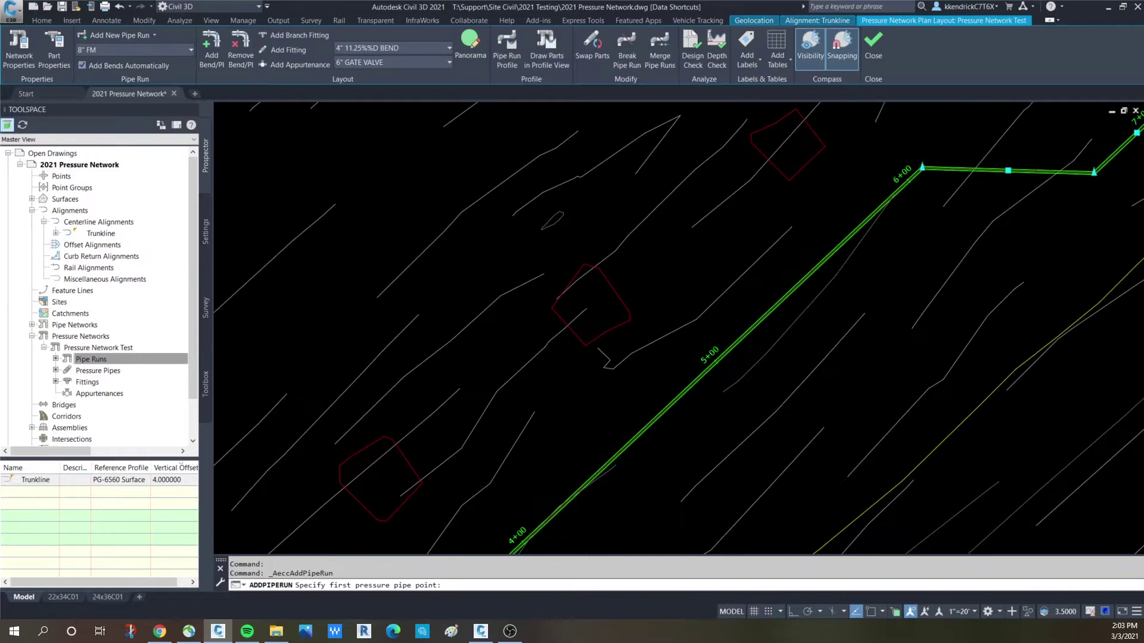
{"action": "scroll", "coordinate": [710, 362], "scroll_direction": "down", "scroll_amount": 3}
{"action": "middle_click_drag", "start_coordinate": [709, 361], "coordinate": [685, 308]}
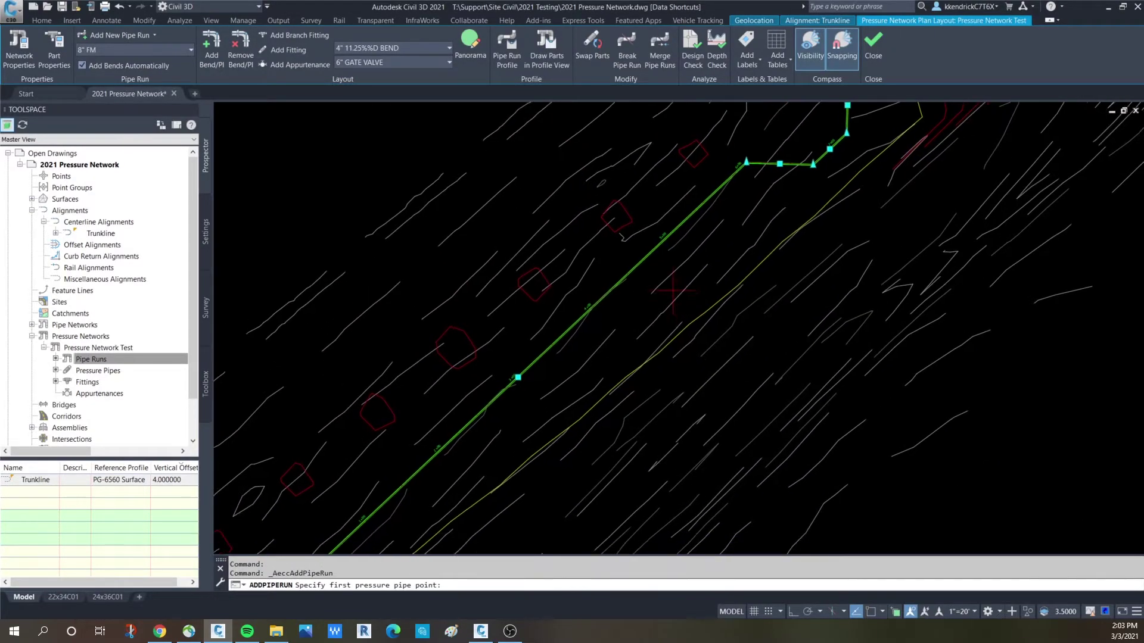
{"action": "scroll", "coordinate": [683, 308], "scroll_direction": "up", "scroll_amount": 2}
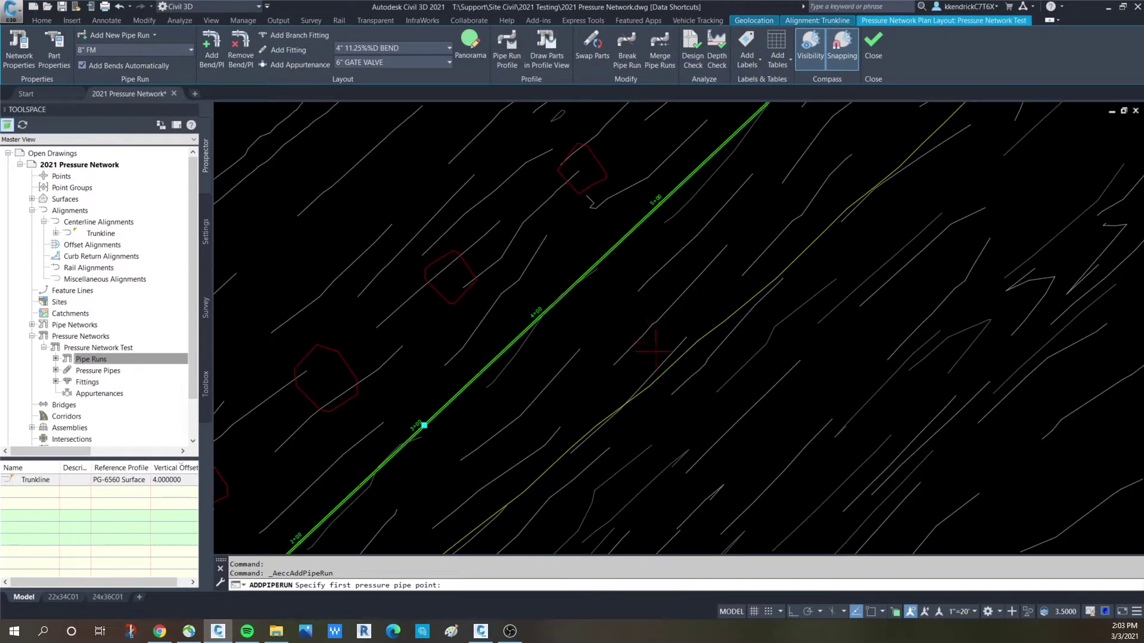
{"action": "left_click", "coordinate": [629, 337]}
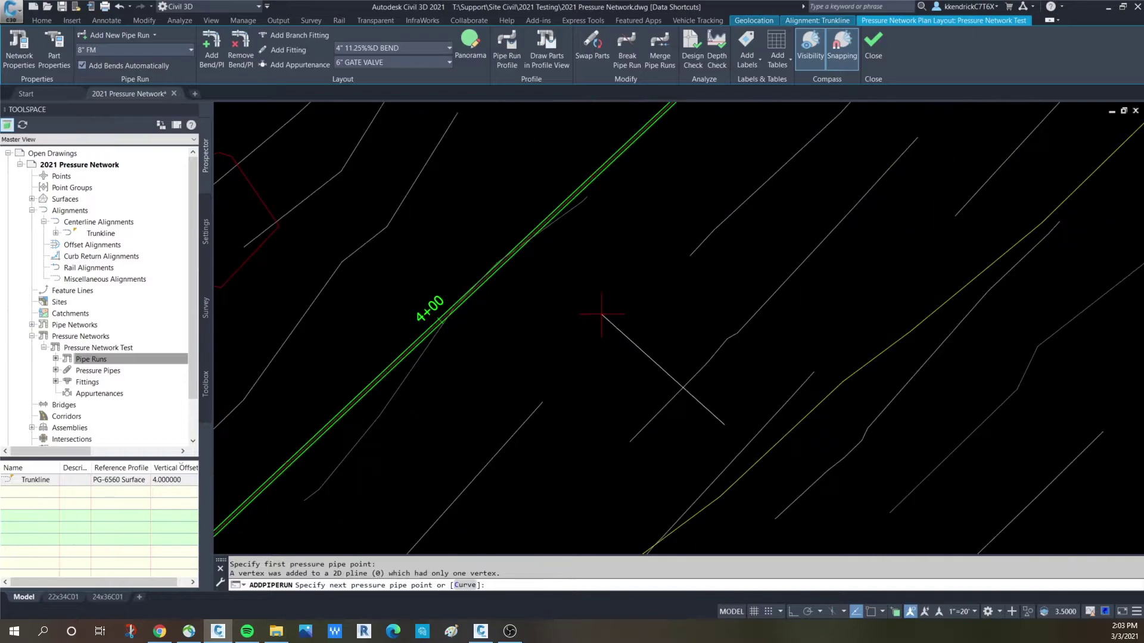
{"action": "scroll", "coordinate": [631, 339], "scroll_direction": "up", "scroll_amount": 2}
{"action": "left_click", "coordinate": [623, 338]}
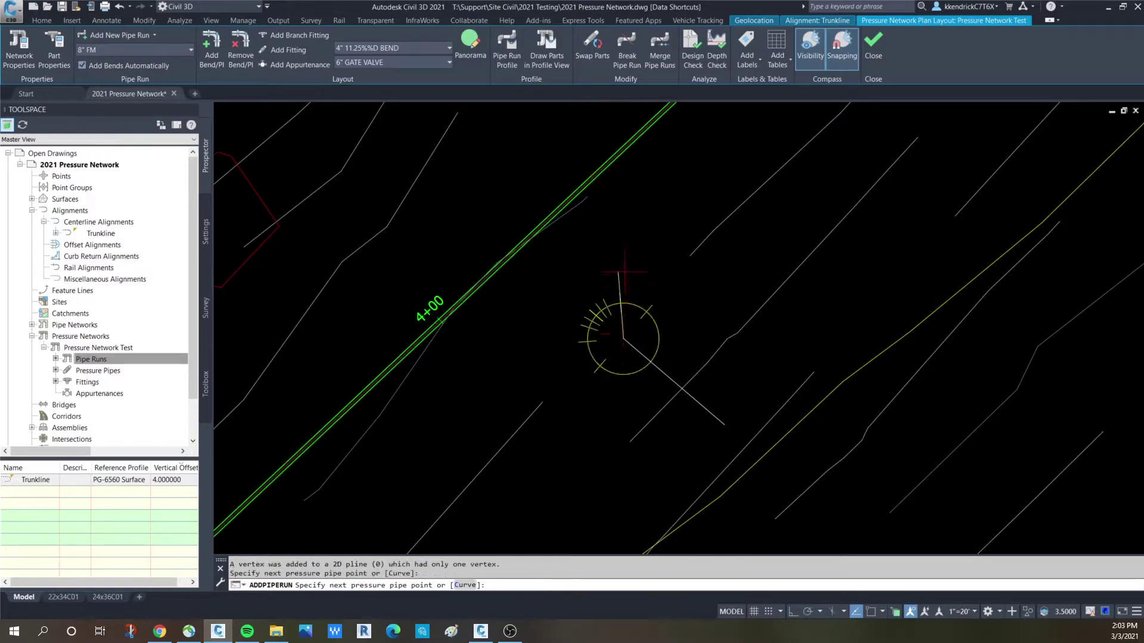
{"action": "scroll", "coordinate": [608, 250], "scroll_direction": "up", "scroll_amount": 3}
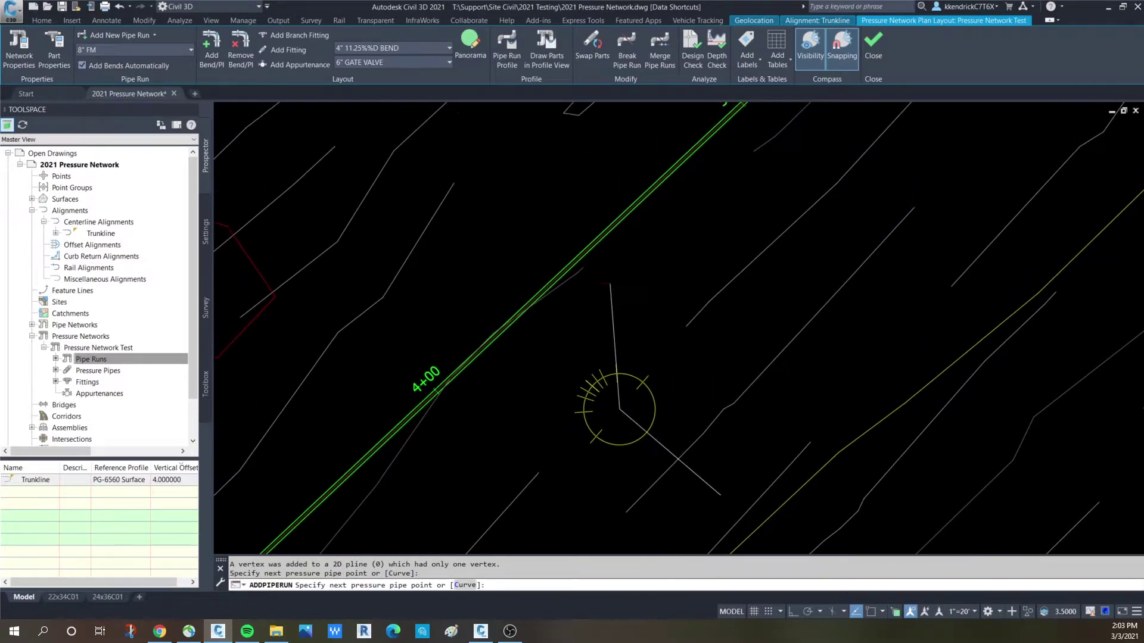
{"action": "left_click", "coordinate": [619, 353]}
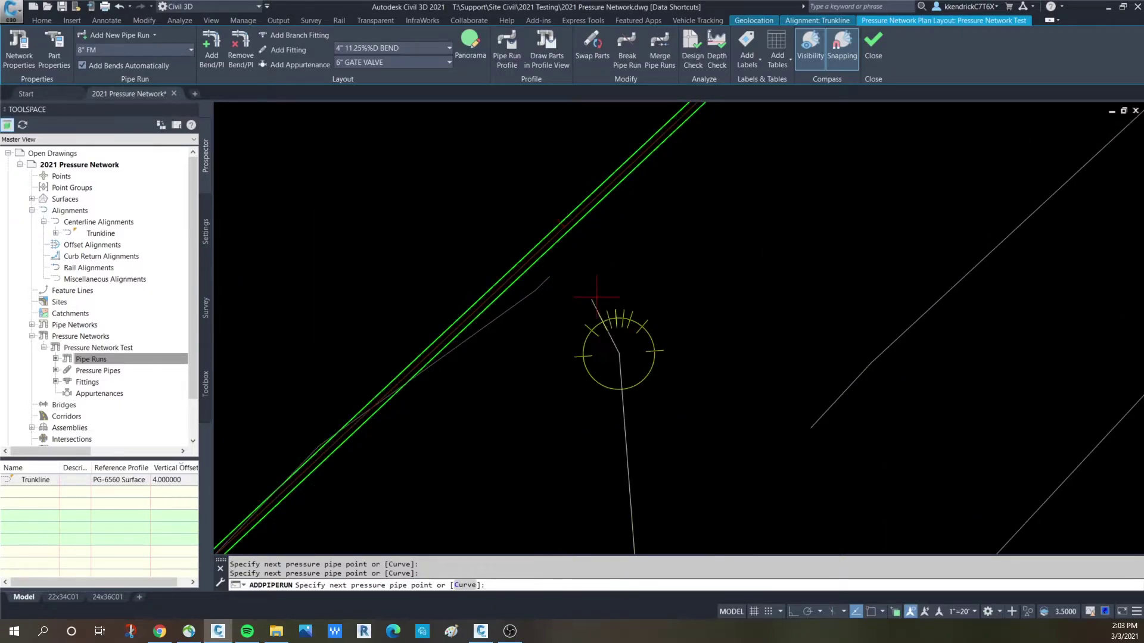
Step: End the 8" Tie In on the trunkline pipe so a tee fitting joins them
{"action": "left_click", "coordinate": [533, 258]}
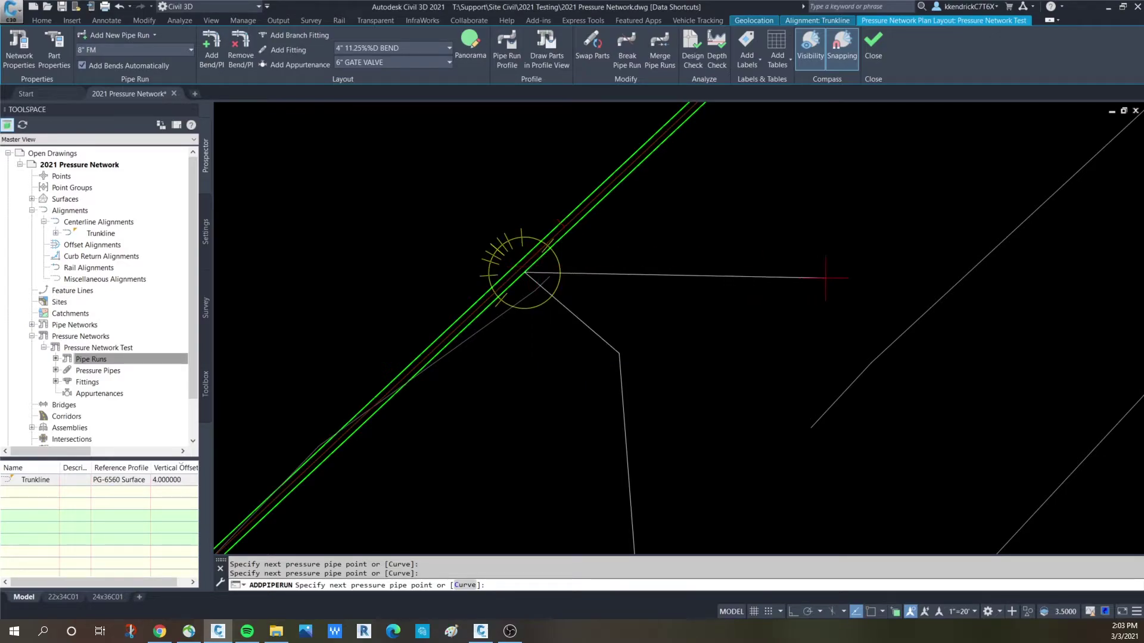
{"action": "key", "text": "Return"}
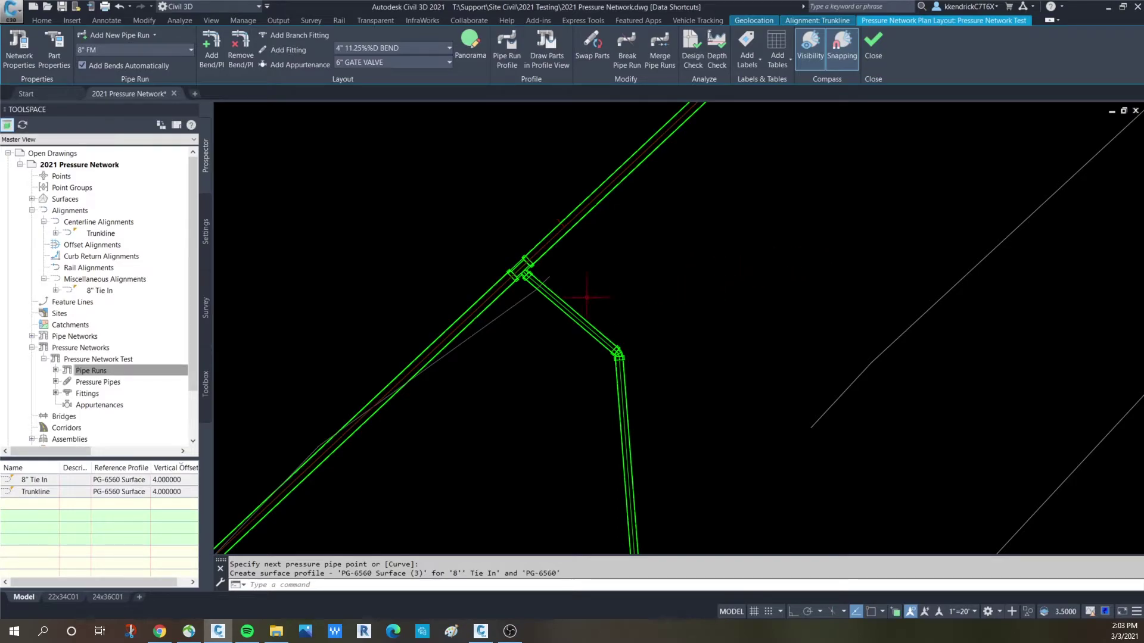
{"action": "scroll", "coordinate": [456, 275], "scroll_direction": "up", "scroll_amount": 3}
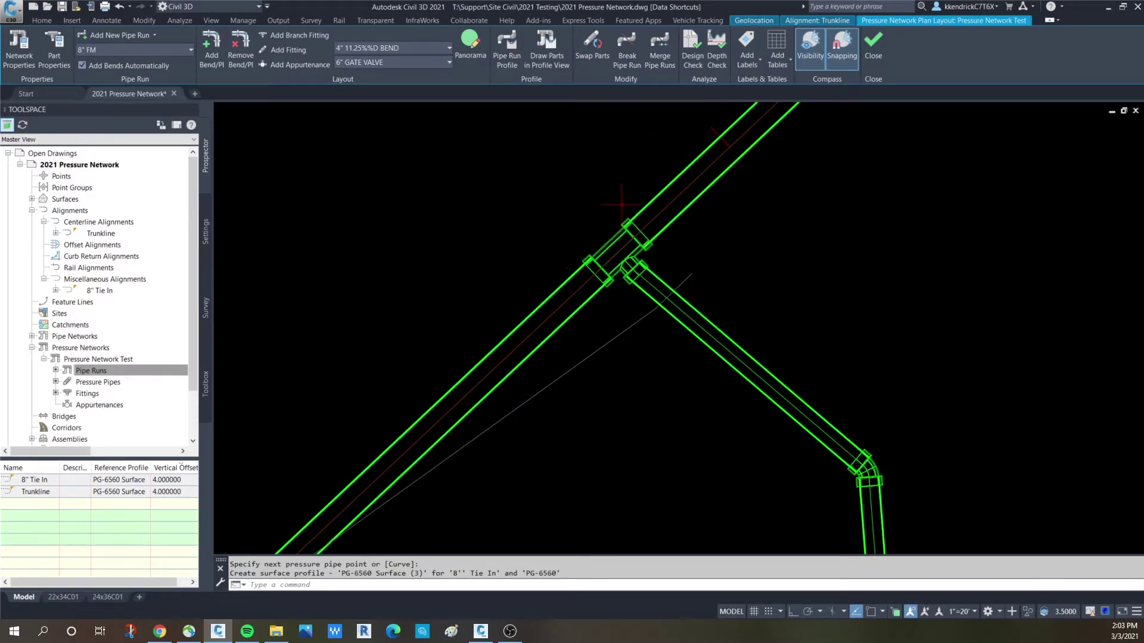
{"action": "scroll", "coordinate": [769, 358], "scroll_direction": "down", "scroll_amount": 3}
{"action": "scroll", "coordinate": [711, 329], "scroll_direction": "up", "scroll_amount": 3}
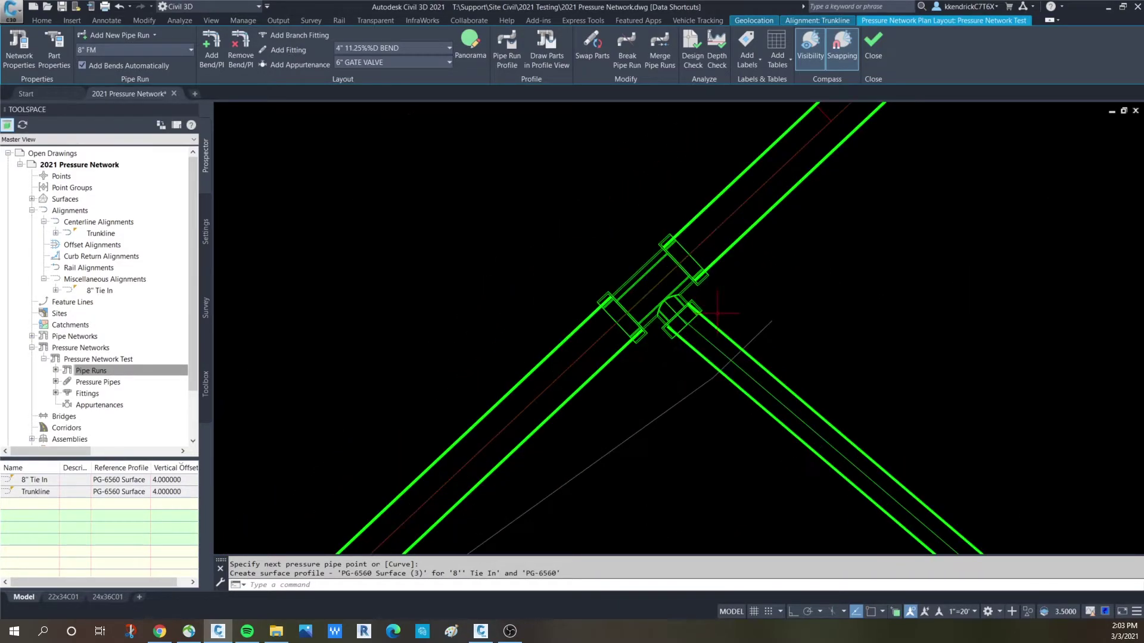
{"action": "scroll", "coordinate": [728, 328], "scroll_direction": "down", "scroll_amount": 3}
{"action": "scroll", "coordinate": [788, 418], "scroll_direction": "down", "scroll_amount": 4}
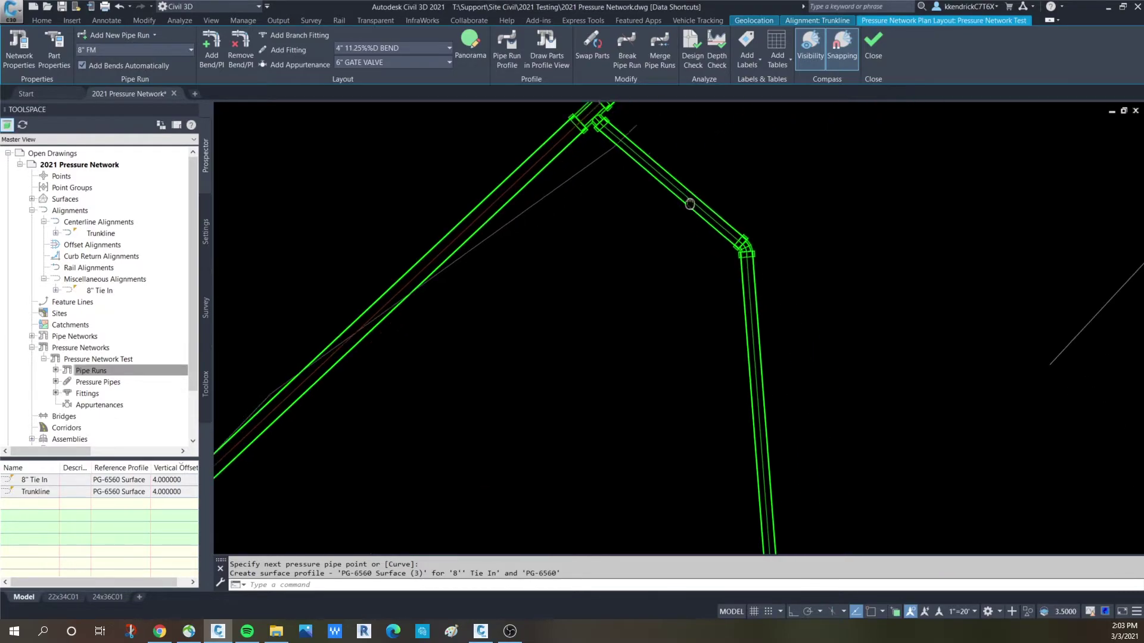
{"action": "scroll", "coordinate": [837, 471], "scroll_direction": "down", "scroll_amount": 2}
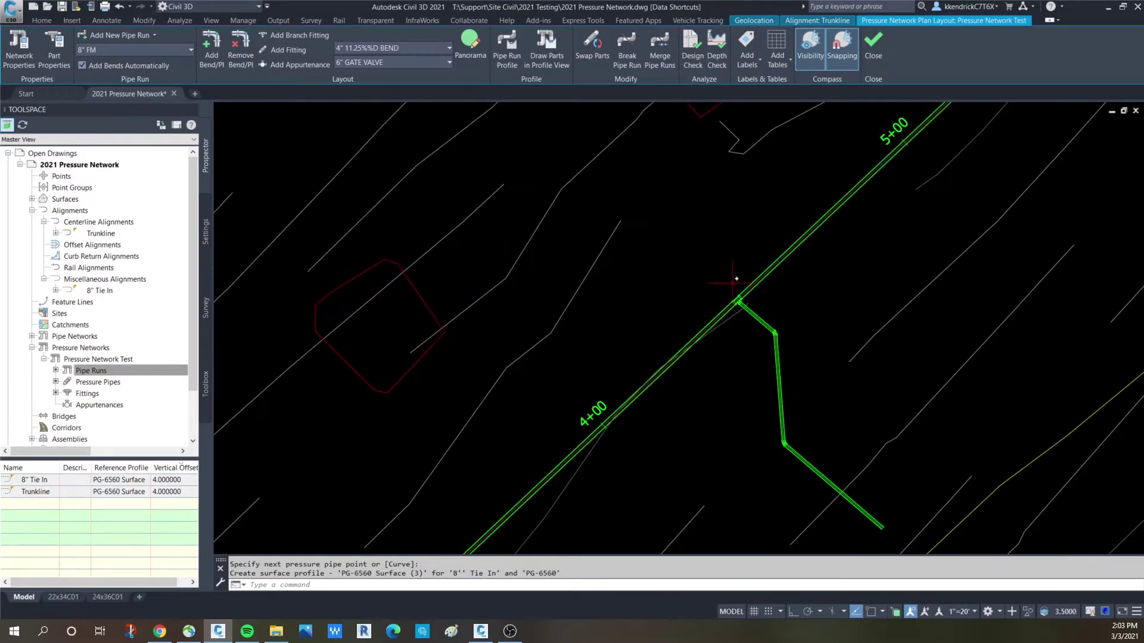
Step: Define a new pipe run named 6" Tie In with 6" FM pipe and 5' cover
{"action": "left_click", "coordinate": [149, 33]}
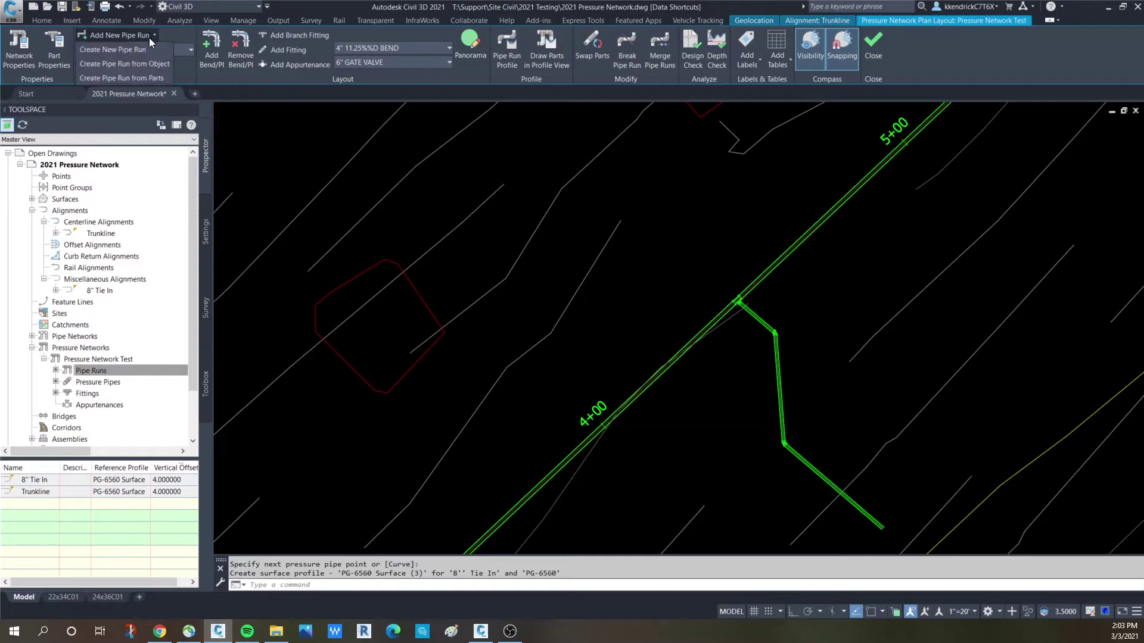
{"action": "left_click", "coordinate": [123, 44]}
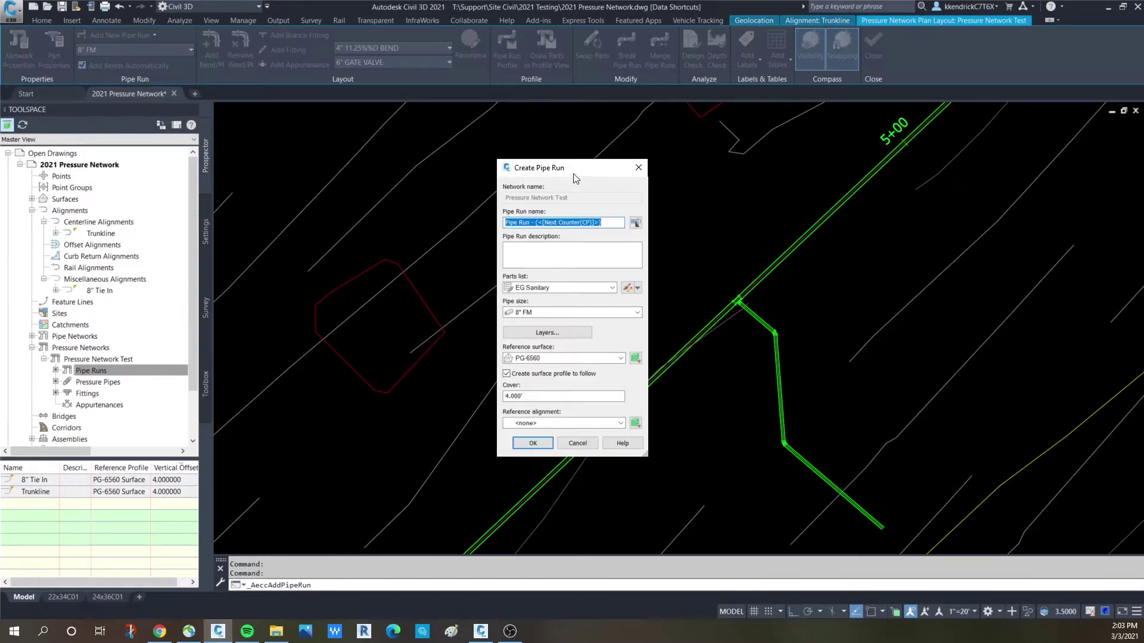
{"action": "left_click_drag", "start_coordinate": [573, 174], "coordinate": [403, 158]}
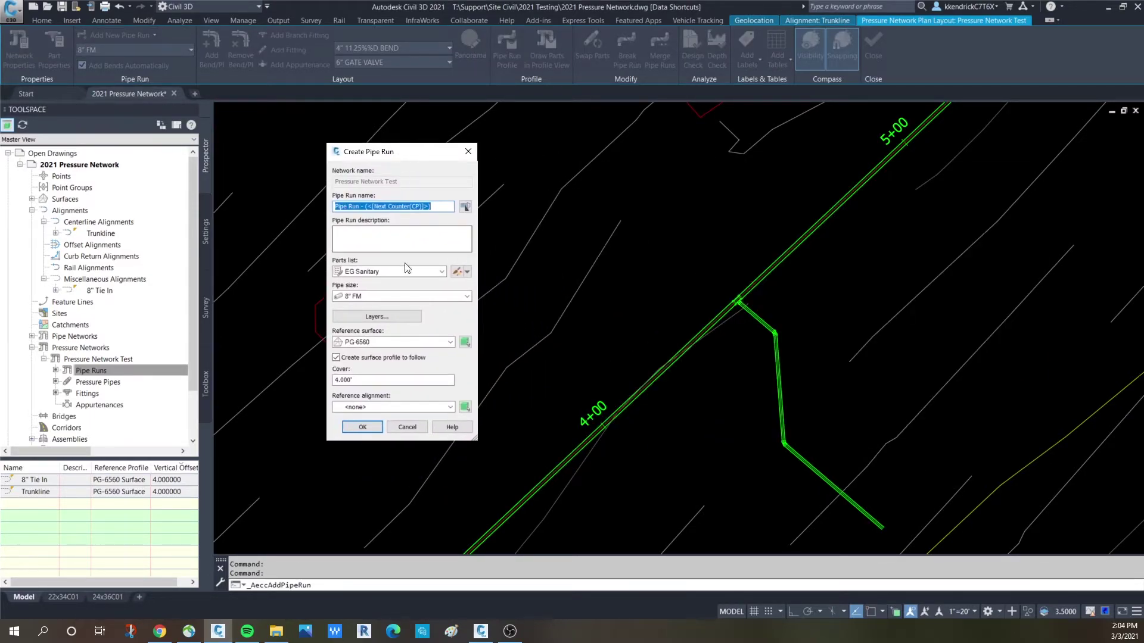
{"action": "left_click", "coordinate": [392, 296]}
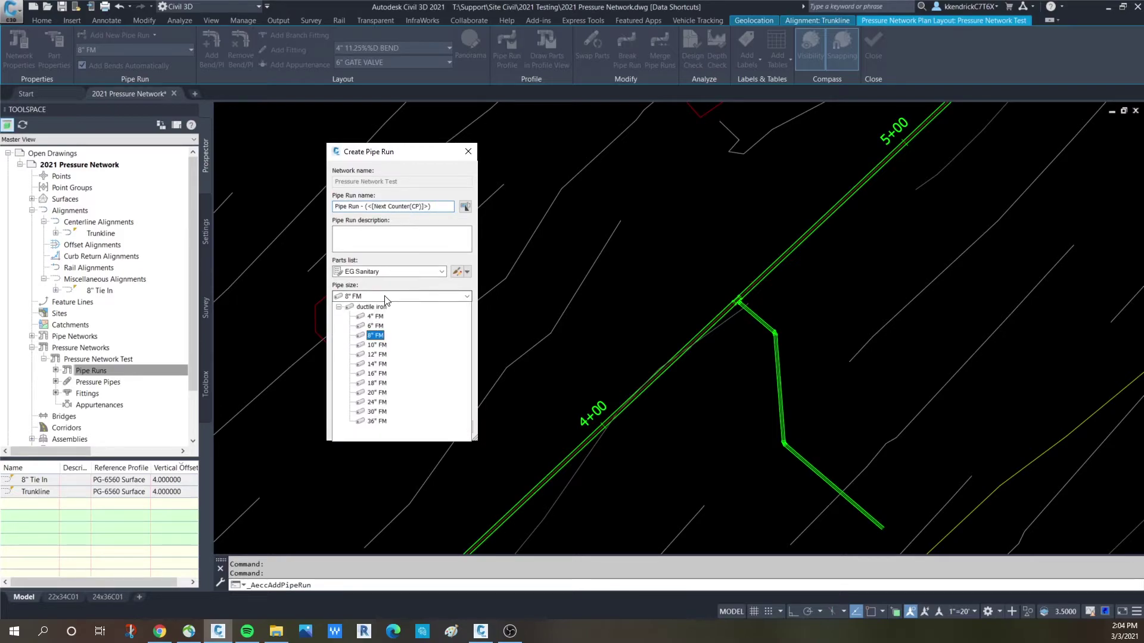
{"action": "left_click", "coordinate": [374, 327]}
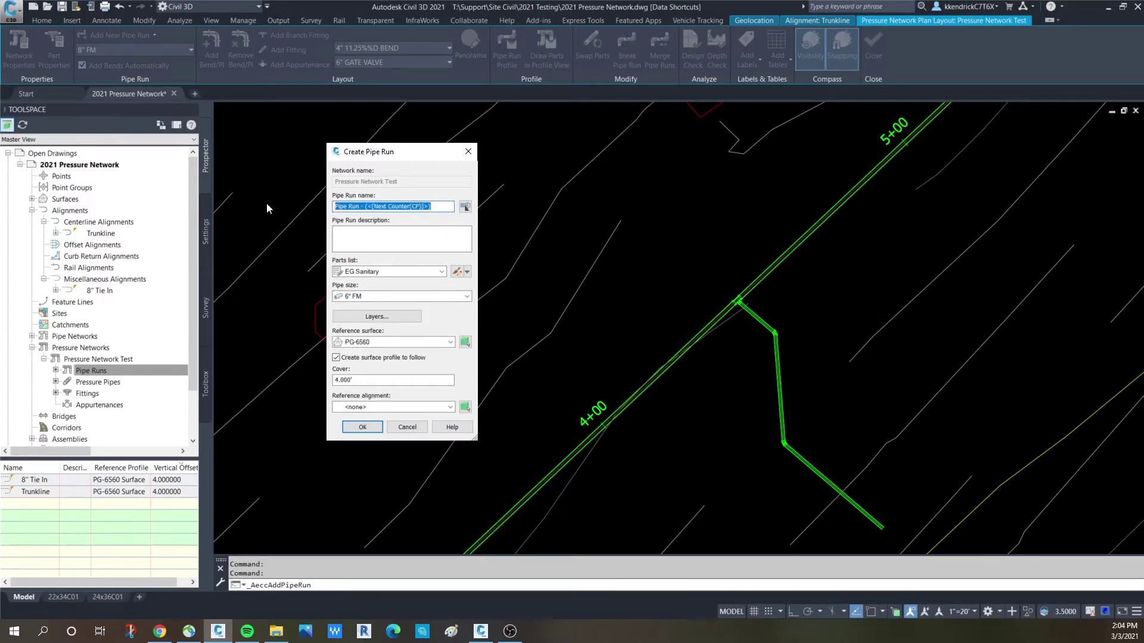
{"action": "type", "text": "6\" Tie In"}
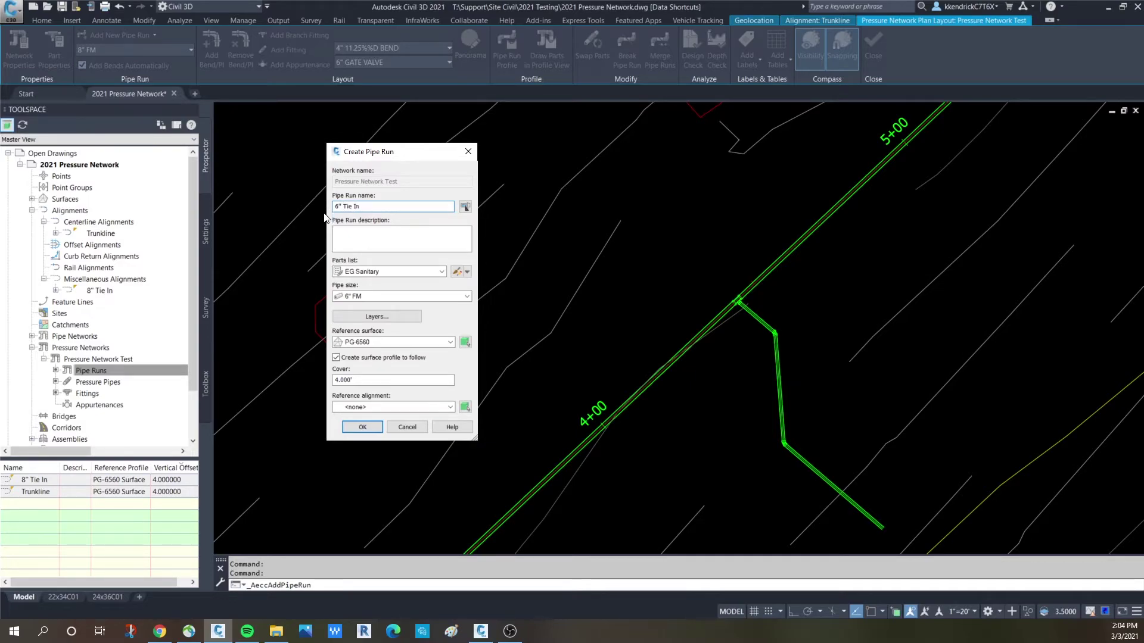
{"action": "double_click", "coordinate": [333, 380]}
{"action": "type", "text": "5"}
{"action": "left_click", "coordinate": [370, 426]}
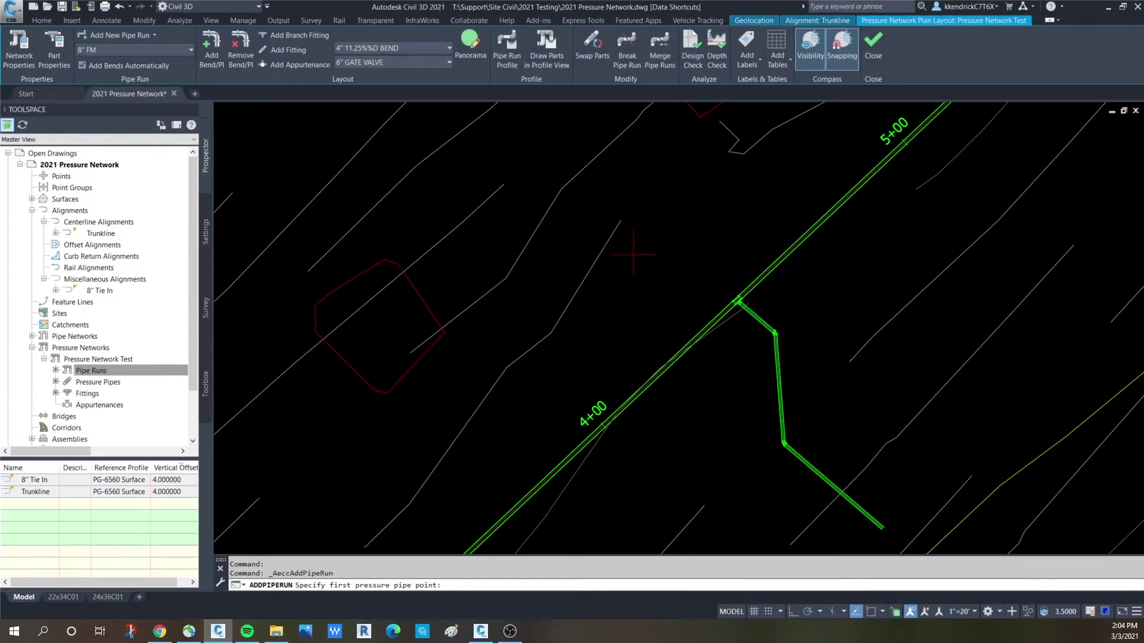
Step: Draw the 6" Tie In from north of the trunkline through one bend into the trunkline pipe
{"action": "left_click", "coordinate": [689, 136]}
{"action": "scroll", "coordinate": [783, 213], "scroll_direction": "up", "scroll_amount": 3}
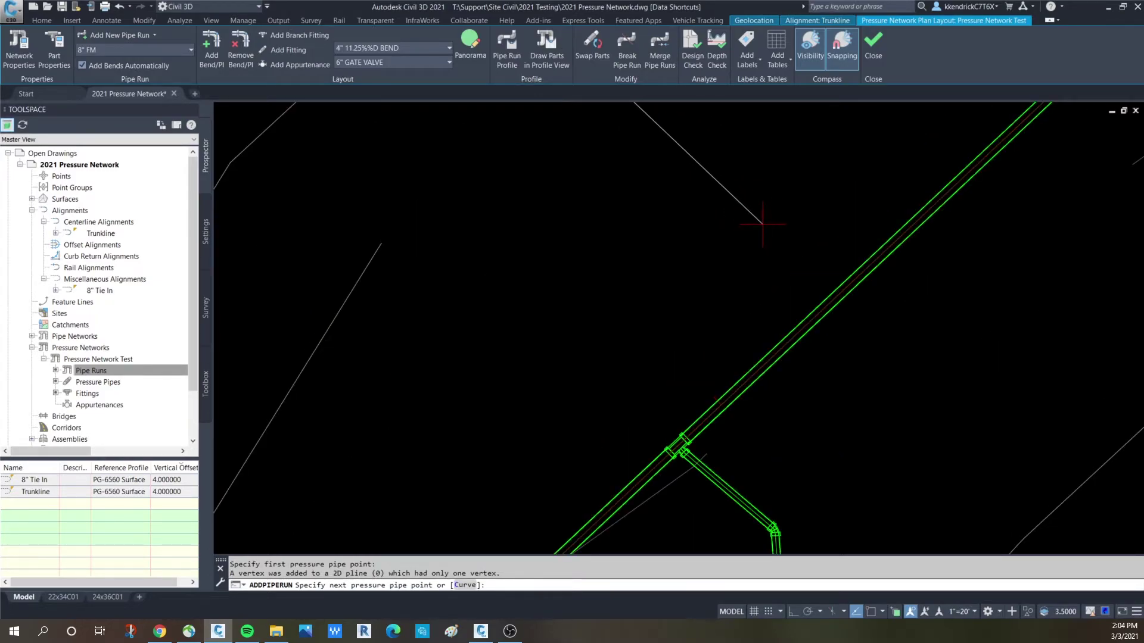
{"action": "left_click", "coordinate": [762, 225]}
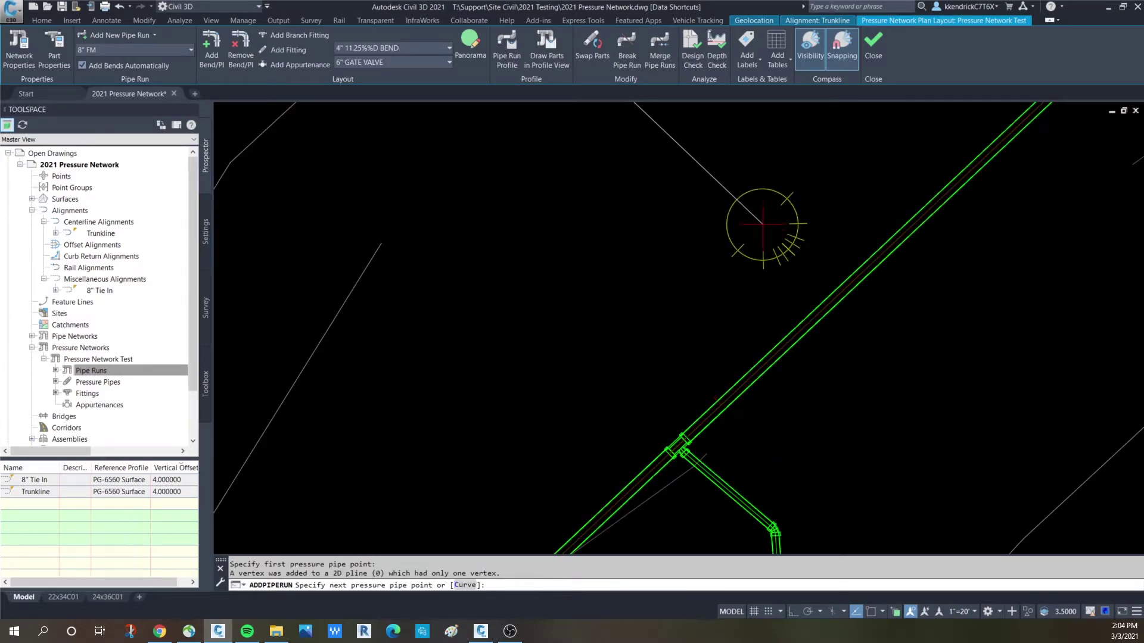
{"action": "left_click", "coordinate": [770, 346]}
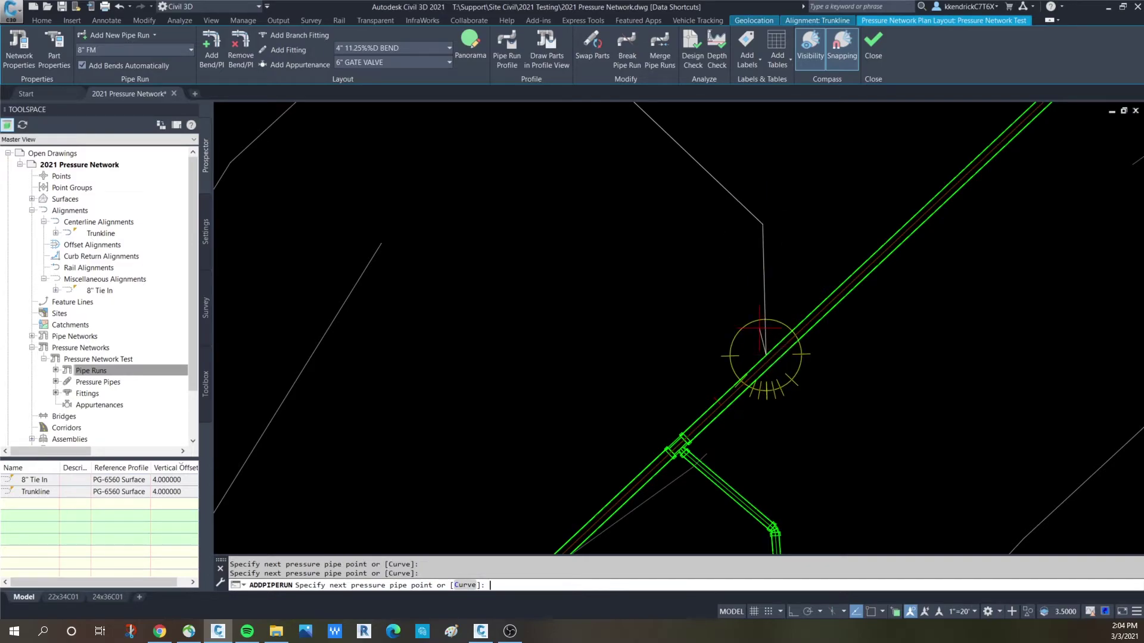
{"action": "key", "text": "Return"}
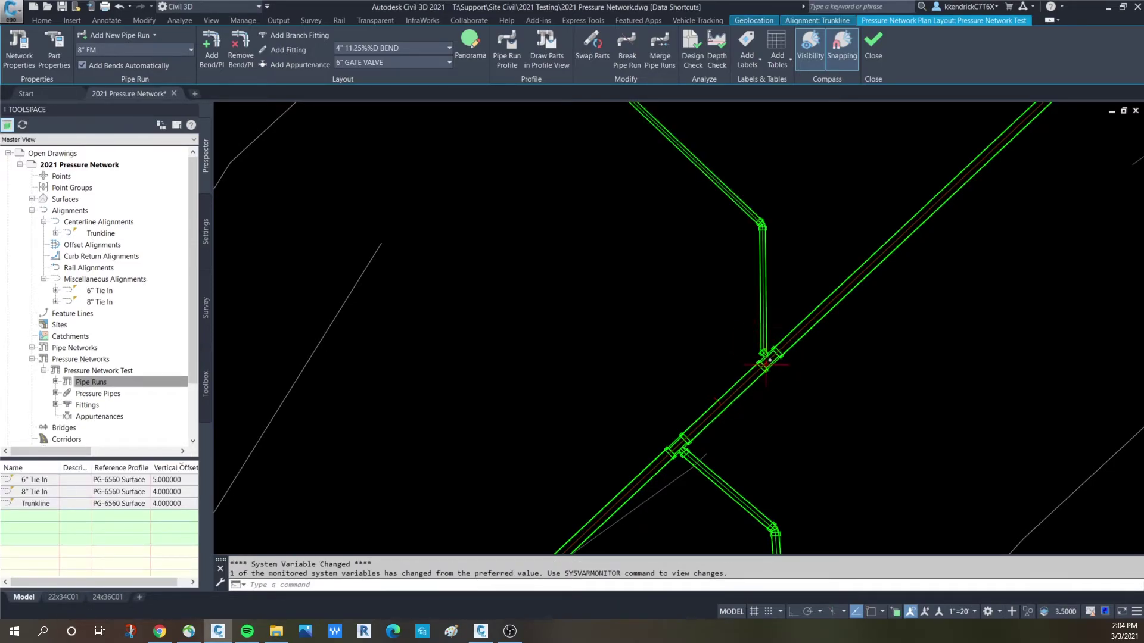
{"action": "scroll", "coordinate": [771, 355], "scroll_direction": "up", "scroll_amount": 5}
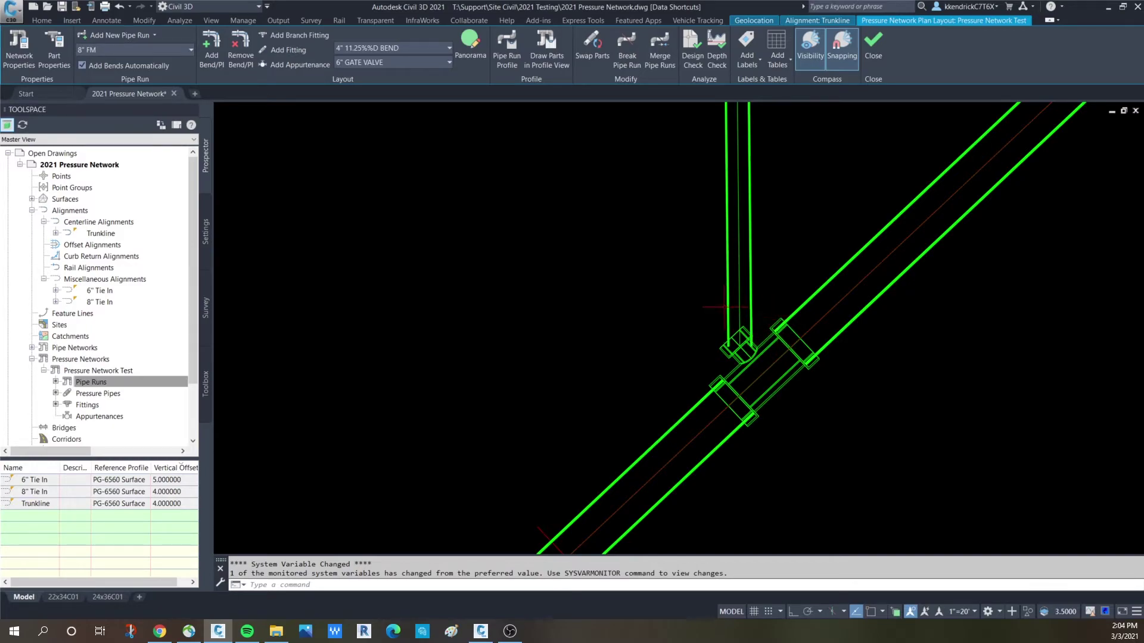
{"action": "key", "text": "Escape"}
{"action": "scroll", "coordinate": [732, 307], "scroll_direction": "down", "scroll_amount": 2}
{"action": "middle_click_drag", "start_coordinate": [746, 294], "coordinate": [715, 330]}
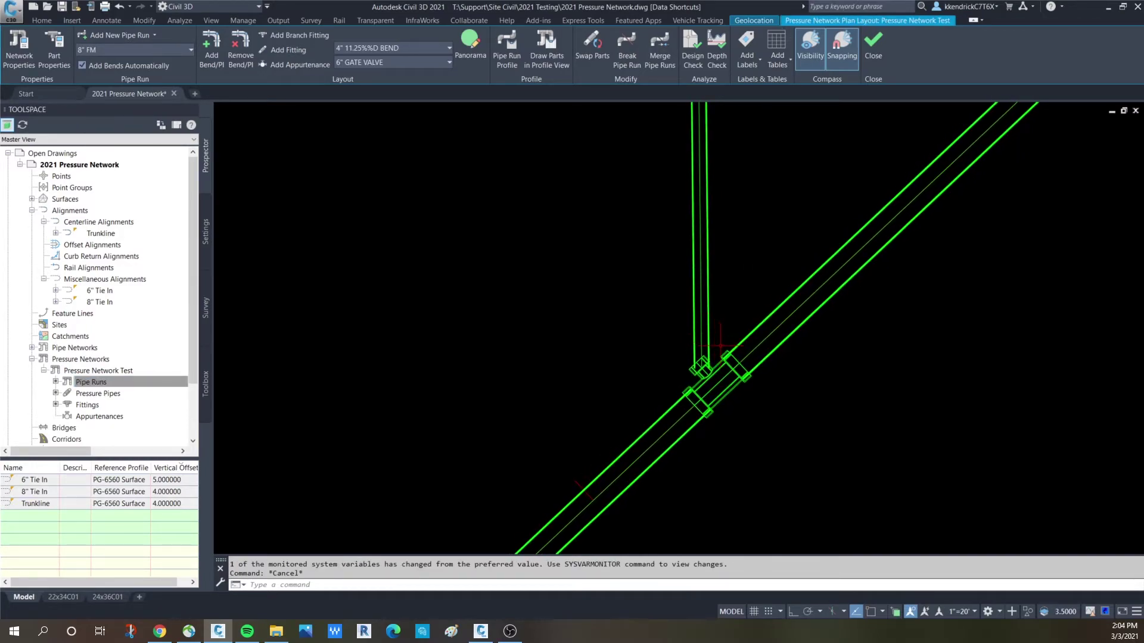
{"action": "type", "text": "e"}
{"action": "key", "text": "Return"}
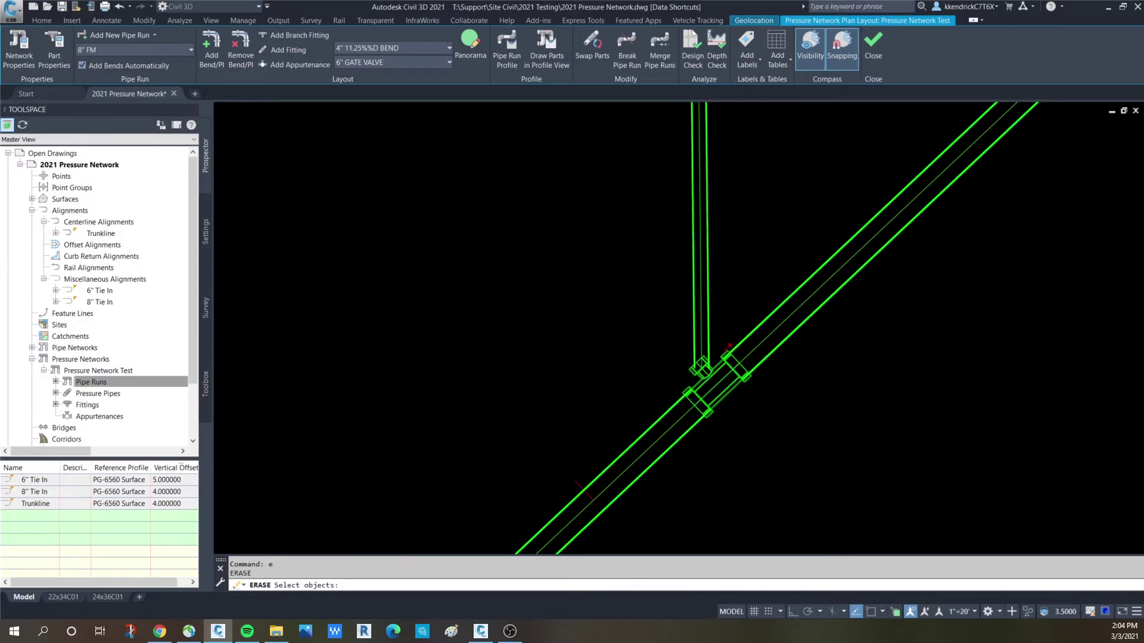
{"action": "key", "text": "Escape"}
{"action": "left_click", "coordinate": [725, 342]}
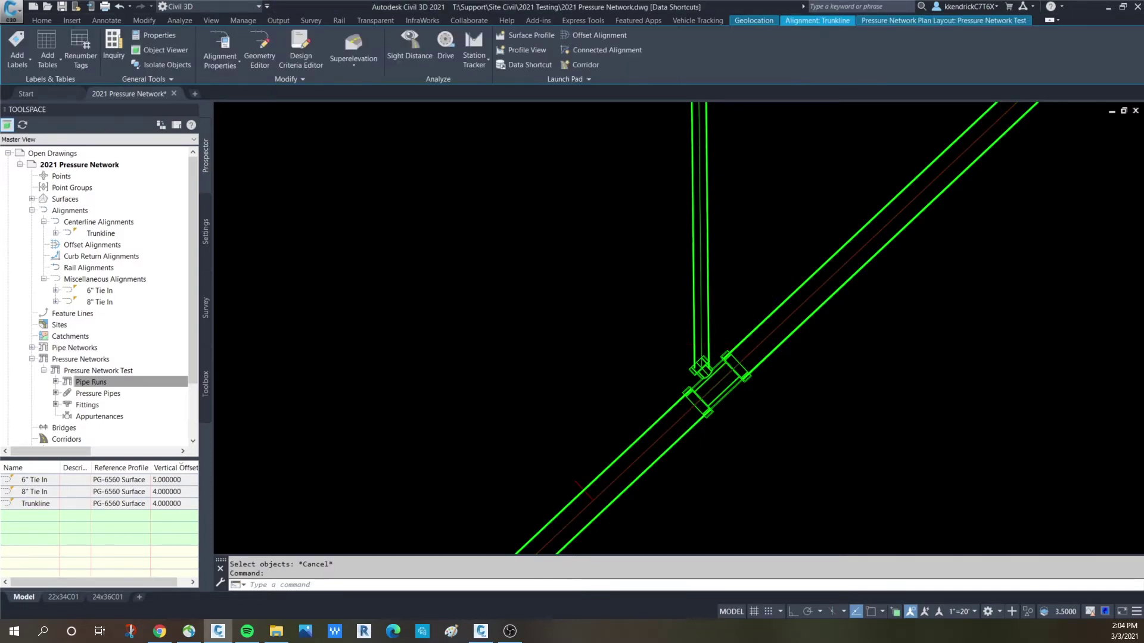
{"action": "key", "text": "Escape"}
{"action": "scroll", "coordinate": [656, 419], "scroll_direction": "down", "scroll_amount": 5}
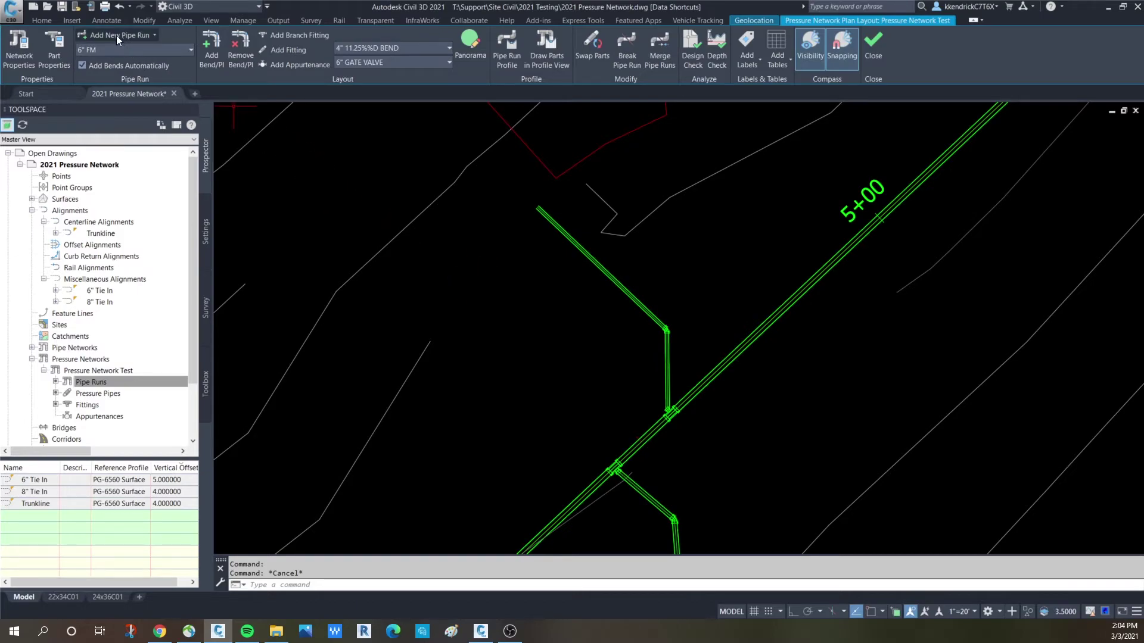
Step: Stretch the 6" Tie In's last pipe to a new trunkline point, reconnecting via a bend and tee
{"action": "scroll", "coordinate": [670, 411], "scroll_direction": "up", "scroll_amount": 4}
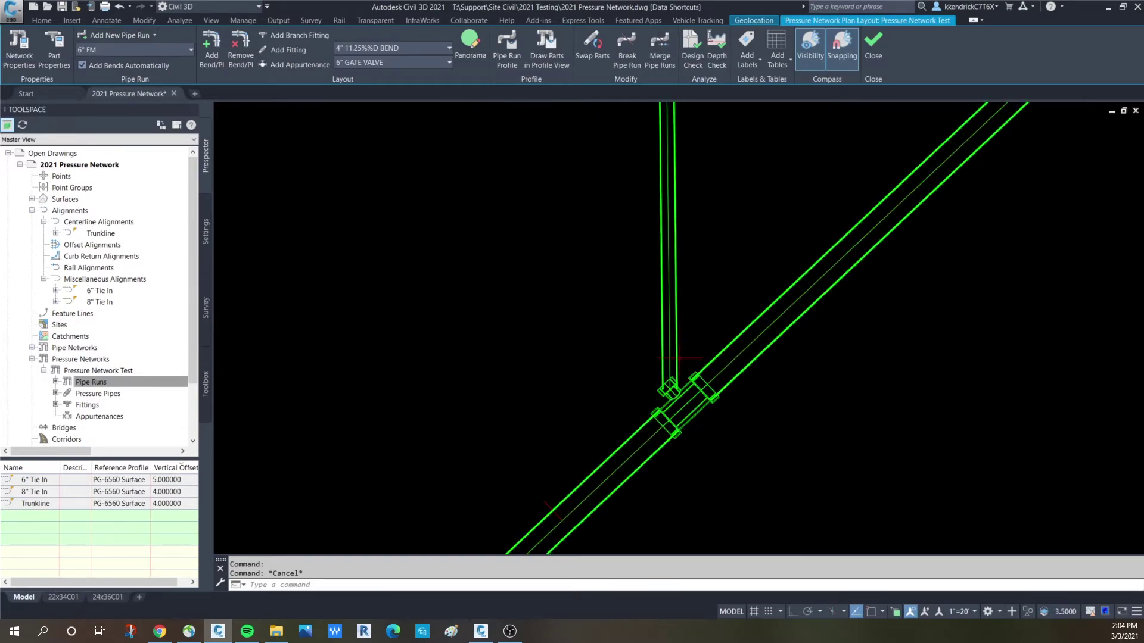
{"action": "left_click", "coordinate": [676, 324]}
{"action": "left_click", "coordinate": [685, 406]}
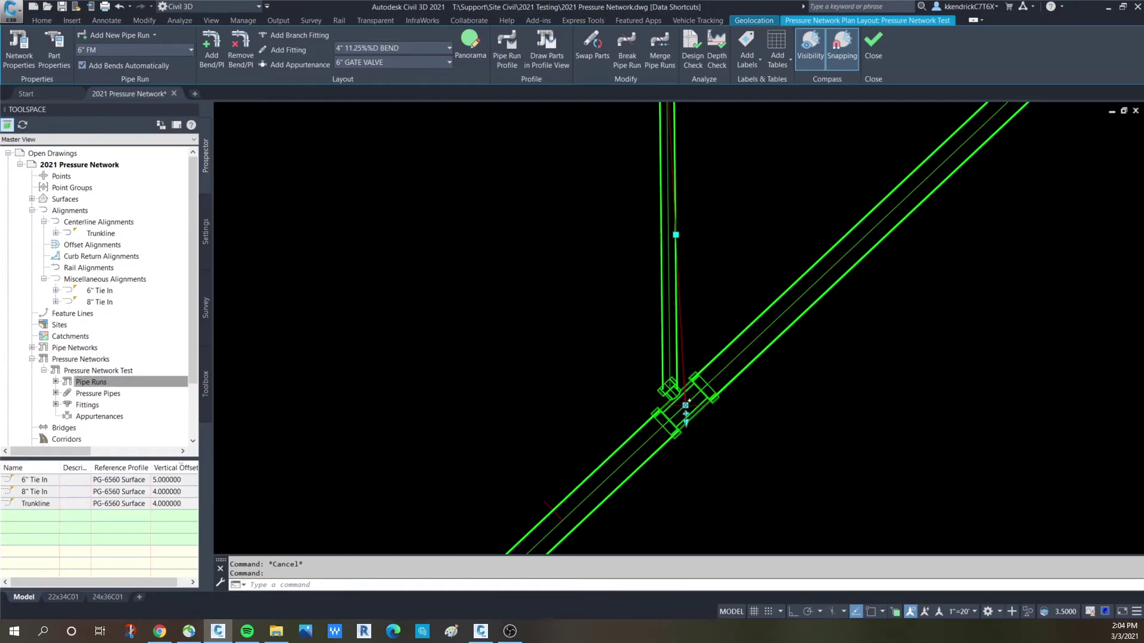
{"action": "left_click", "coordinate": [872, 278]}
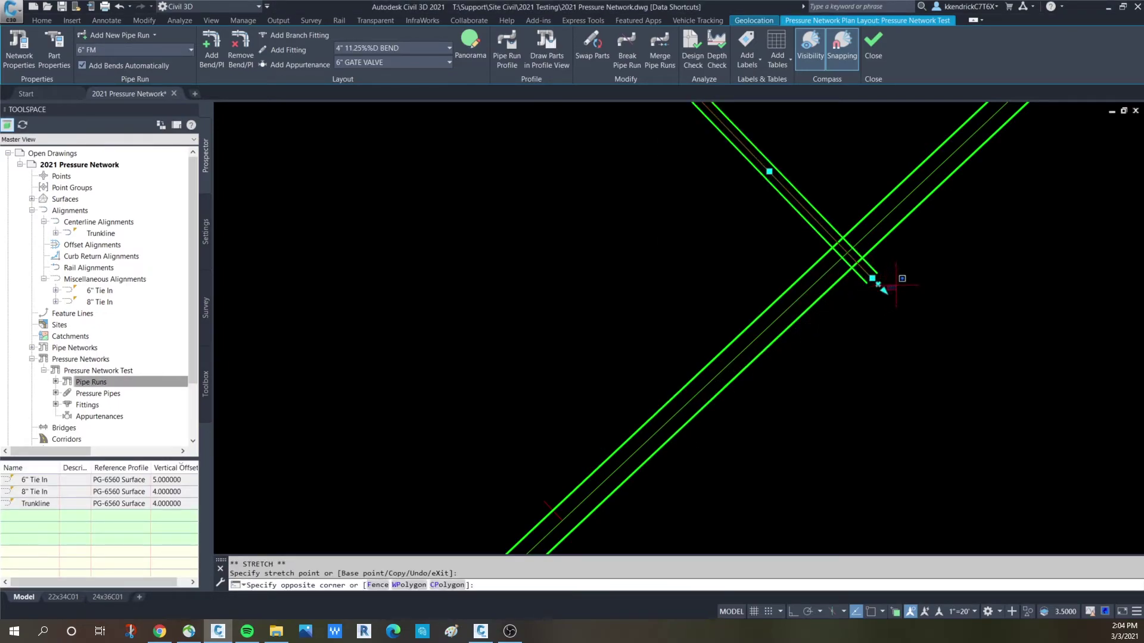
{"action": "left_click", "coordinate": [840, 246]}
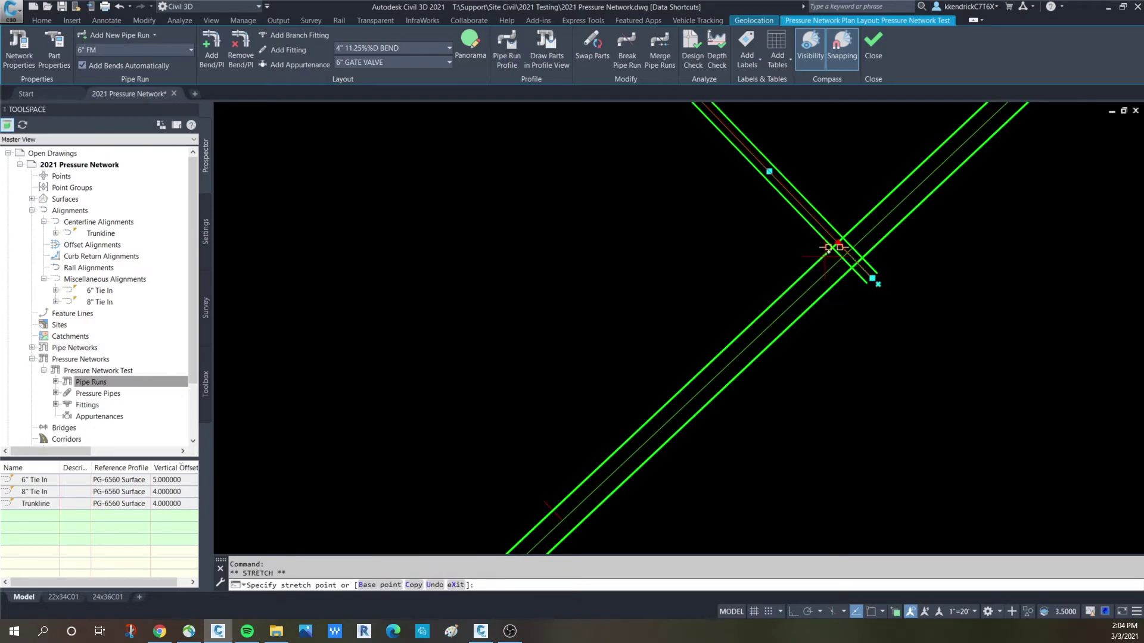
{"action": "left_click", "coordinate": [841, 248]}
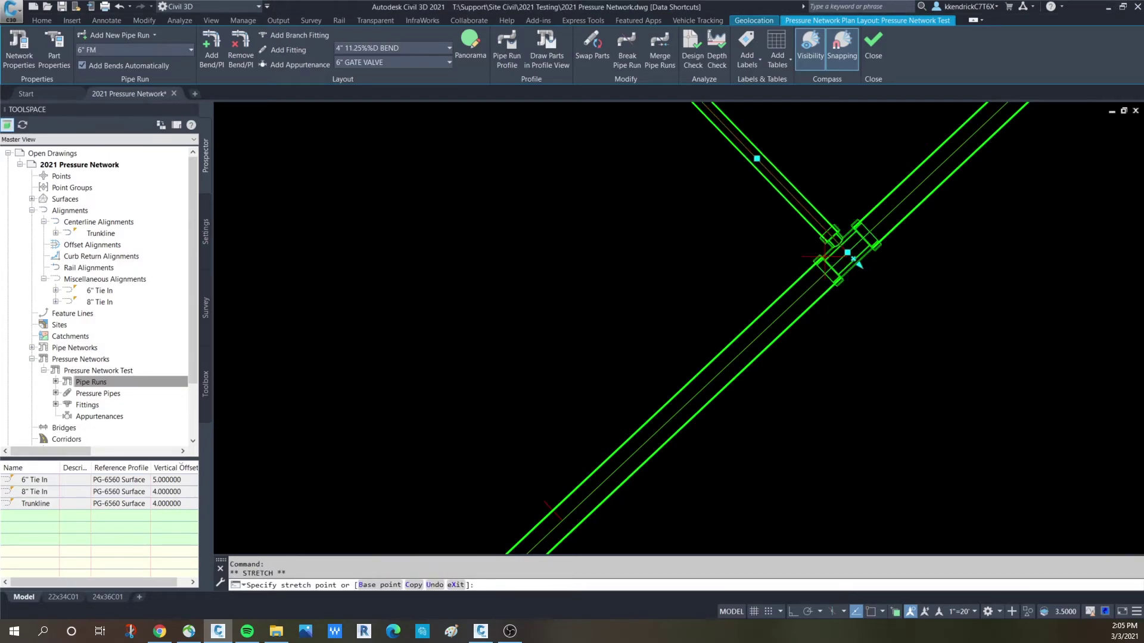
{"action": "scroll", "coordinate": [861, 333], "scroll_direction": "down", "scroll_amount": 5}
{"action": "key", "text": "Escape"}
{"action": "scroll", "coordinate": [792, 286], "scroll_direction": "up", "scroll_amount": 5}
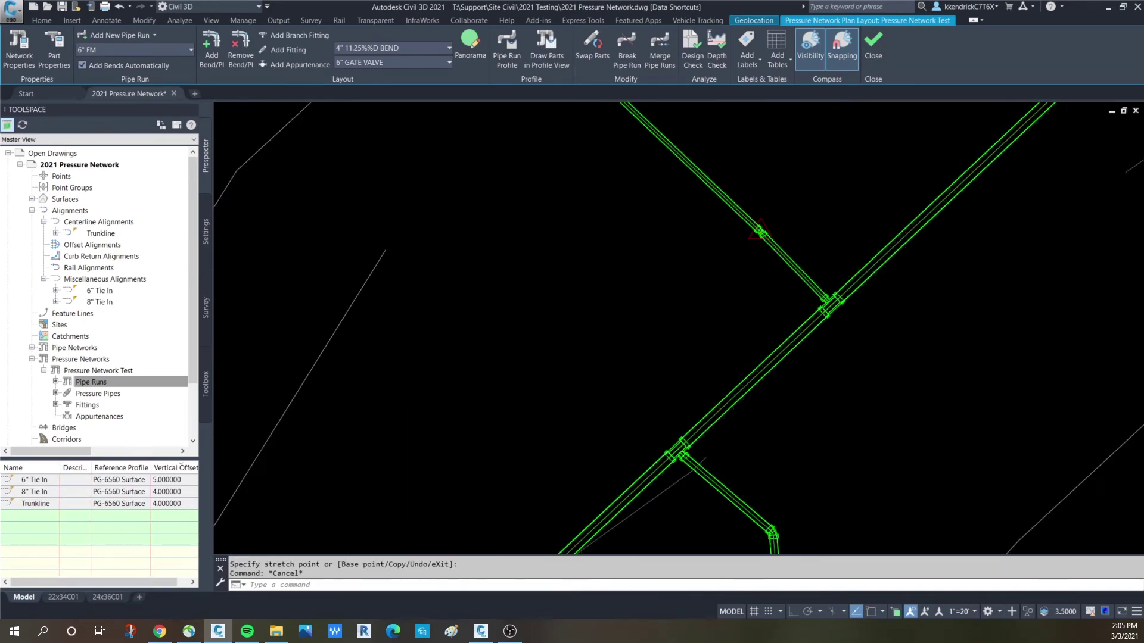
{"action": "scroll", "coordinate": [795, 226], "scroll_direction": "up", "scroll_amount": 3}
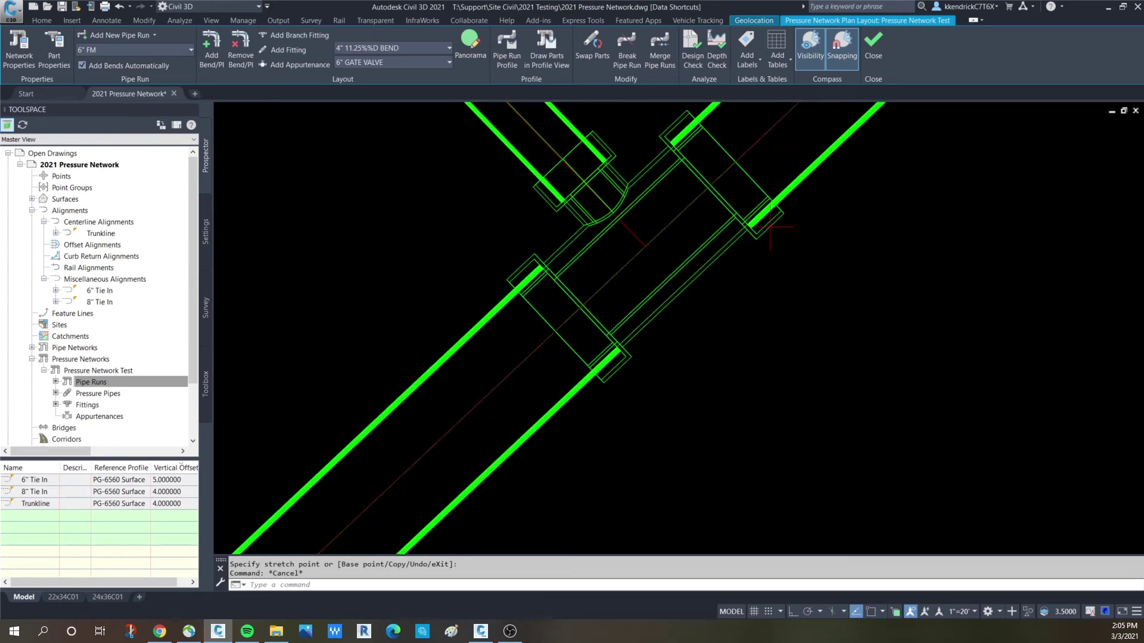
{"action": "left_click", "coordinate": [770, 224]}
{"action": "right_click", "coordinate": [769, 224]}
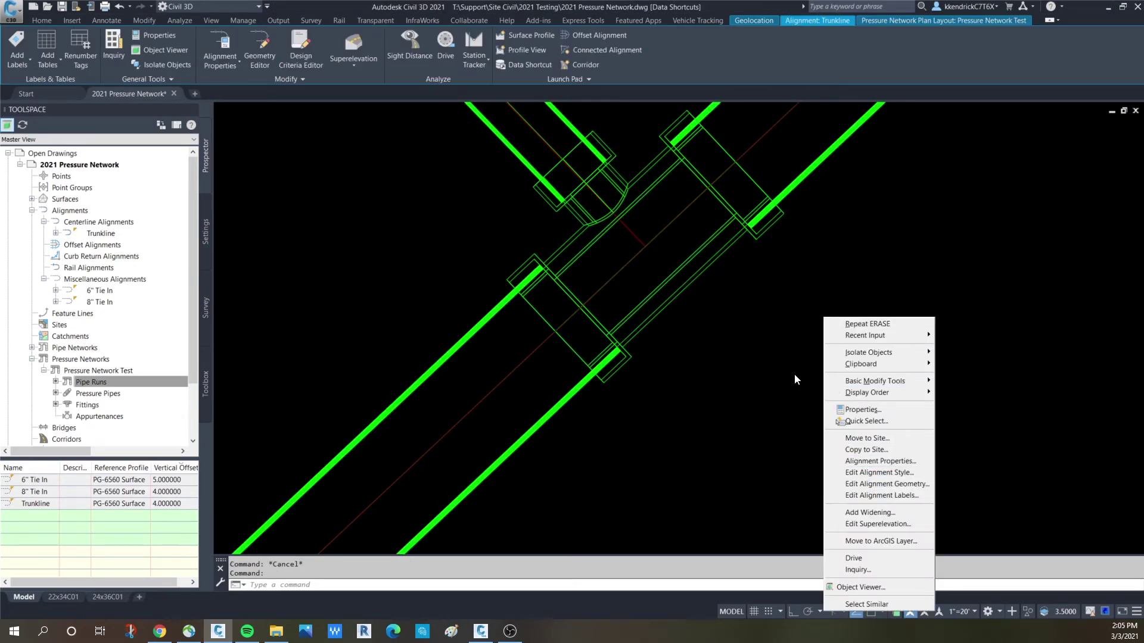
{"action": "key", "text": "Escape"}
{"action": "scroll", "coordinate": [674, 231], "scroll_direction": "down", "scroll_amount": 3}
{"action": "key", "text": "Escape"}
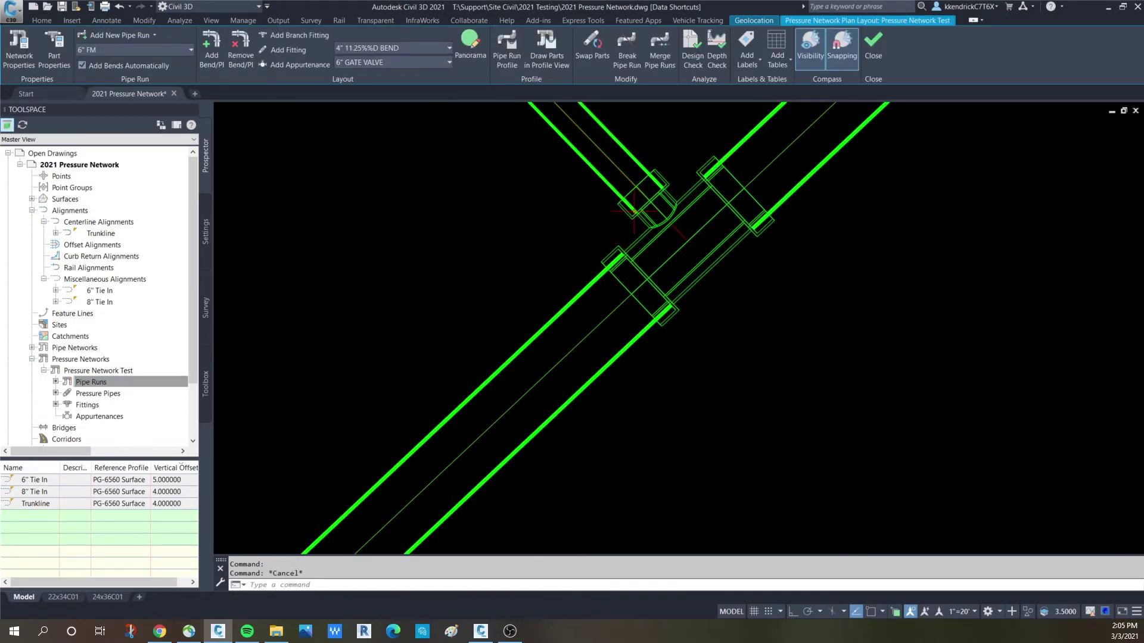
{"action": "scroll", "coordinate": [674, 231], "scroll_direction": "down", "scroll_amount": 3}
{"action": "scroll", "coordinate": [464, 370], "scroll_direction": "up", "scroll_amount": 2}
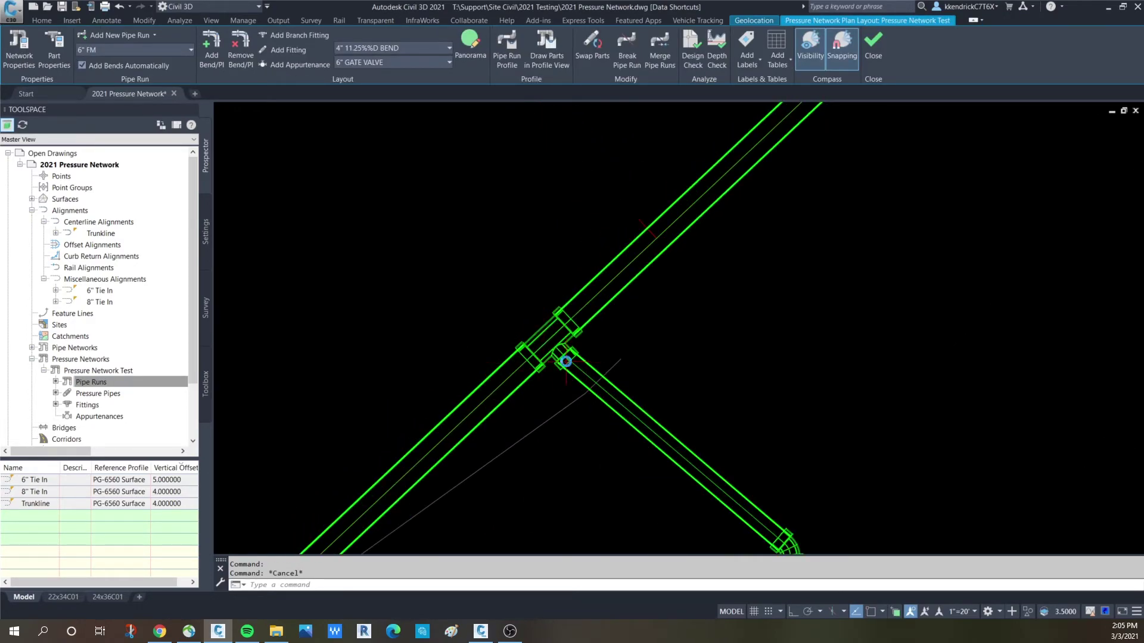
{"action": "scroll", "coordinate": [596, 351], "scroll_direction": "up", "scroll_amount": 1}
{"action": "scroll", "coordinate": [504, 387], "scroll_direction": "up", "scroll_amount": 3}
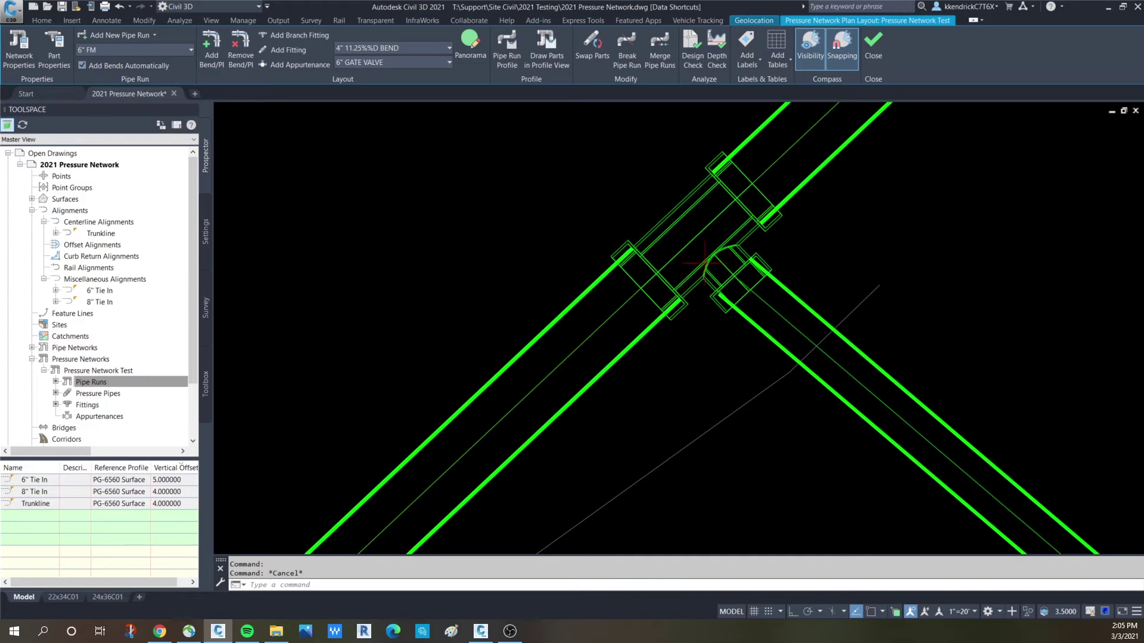
{"action": "scroll", "coordinate": [754, 257], "scroll_direction": "down", "scroll_amount": 10}
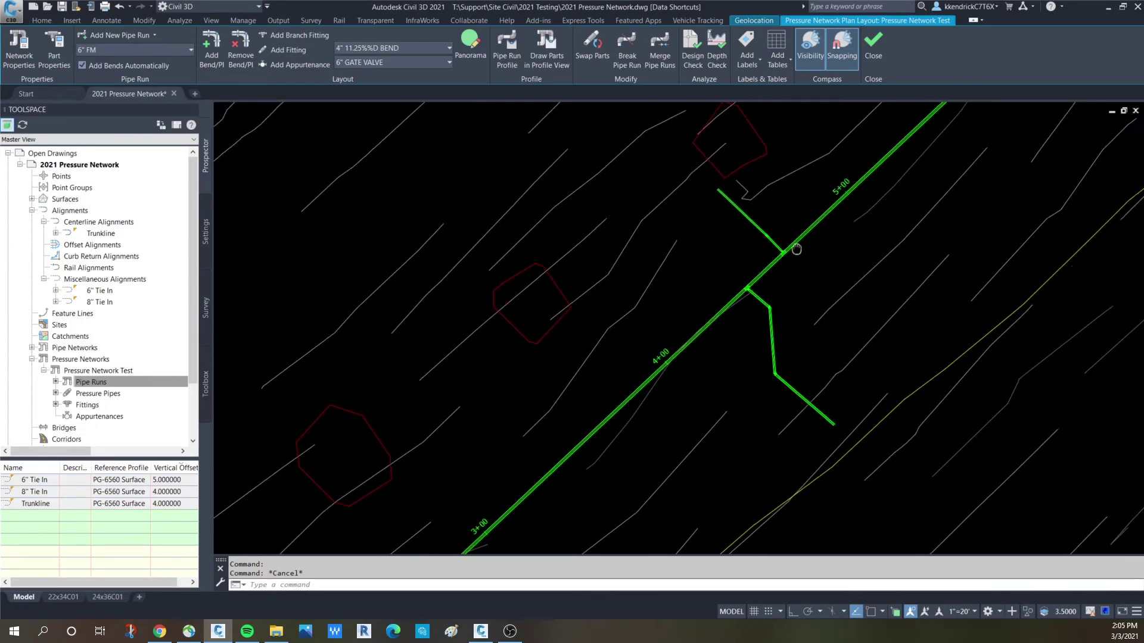
{"action": "middle_click_drag", "start_coordinate": [785, 269], "coordinate": [685, 317]}
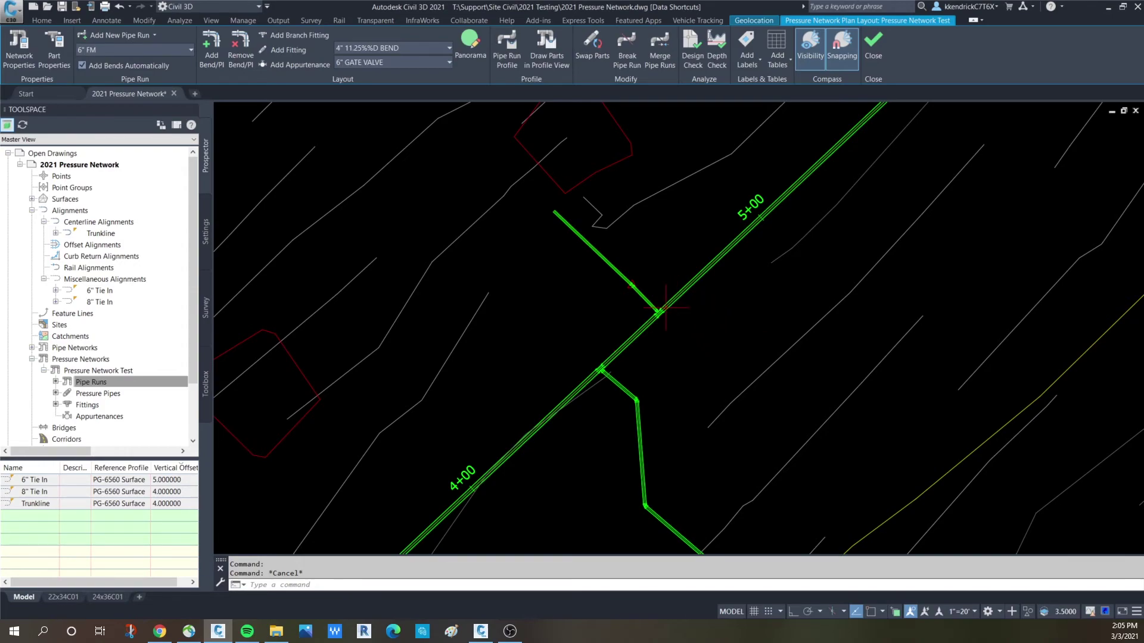
{"action": "scroll", "coordinate": [666, 315], "scroll_direction": "up", "scroll_amount": 2}
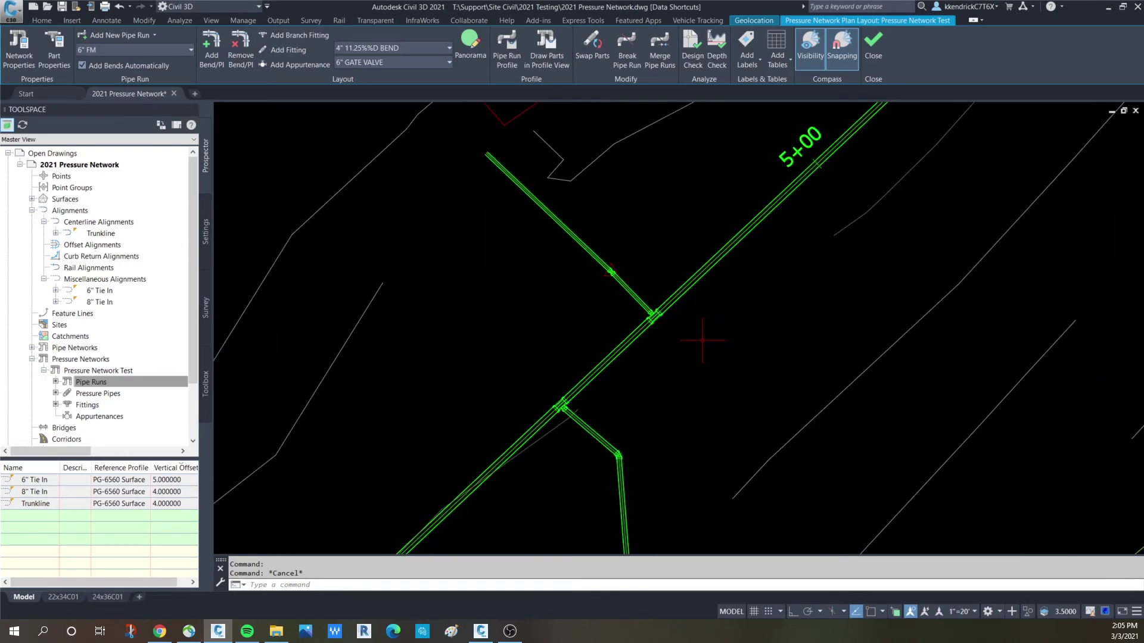
{"action": "scroll", "coordinate": [676, 325], "scroll_direction": "down", "scroll_amount": 3}
{"action": "middle_click_drag", "start_coordinate": [676, 326], "coordinate": [661, 346]}
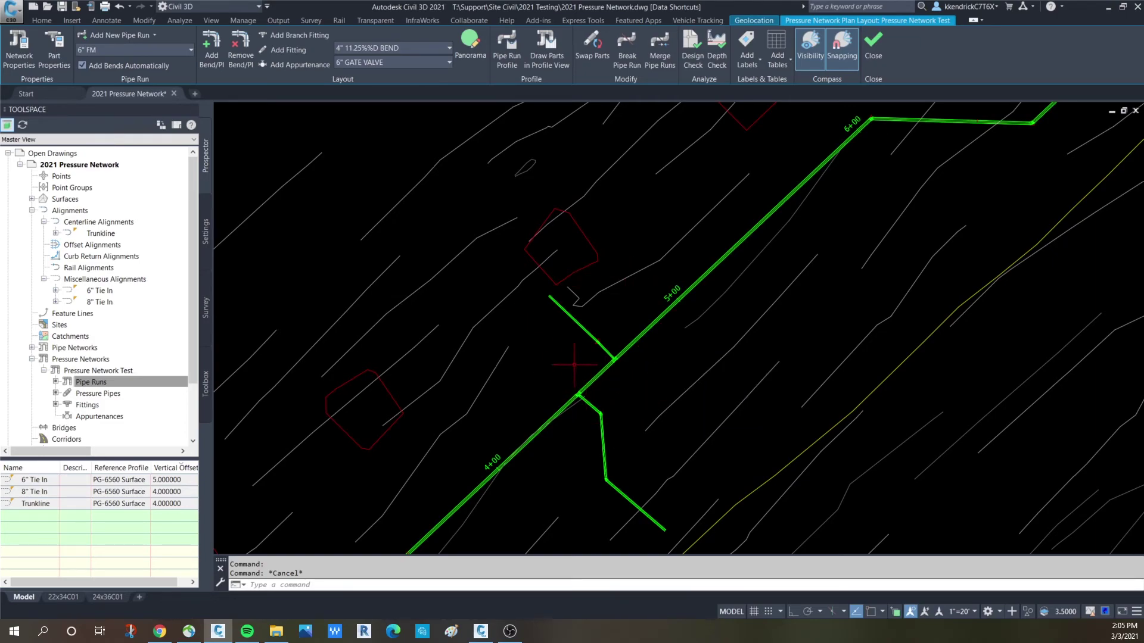
{"action": "scroll", "coordinate": [574, 364], "scroll_direction": "down", "scroll_amount": 2}
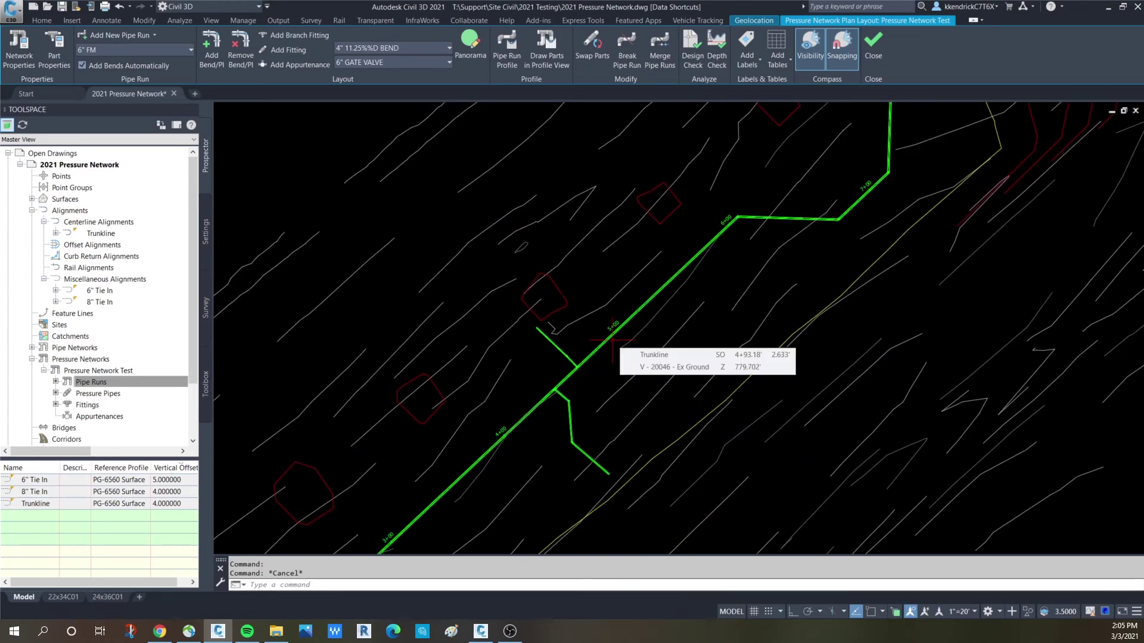